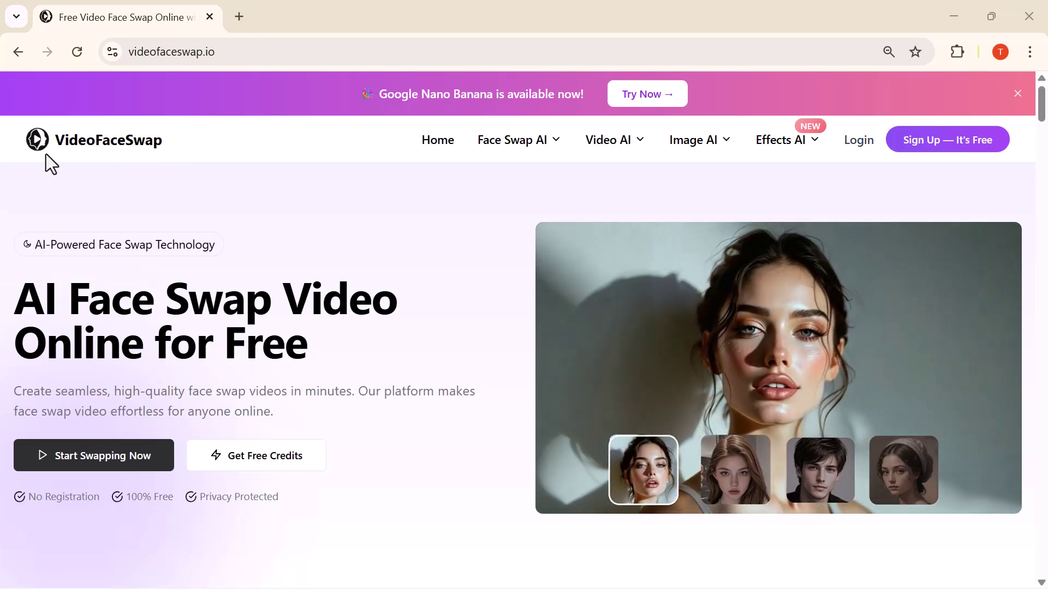
{"action": "scroll", "coordinate": [74, 166], "scroll_direction": "up", "scroll_amount": 5, "text": "ctrl"}
{"action": "scroll", "coordinate": [68, 207], "scroll_direction": "down", "scroll_amount": 3, "text": "ctrl"}
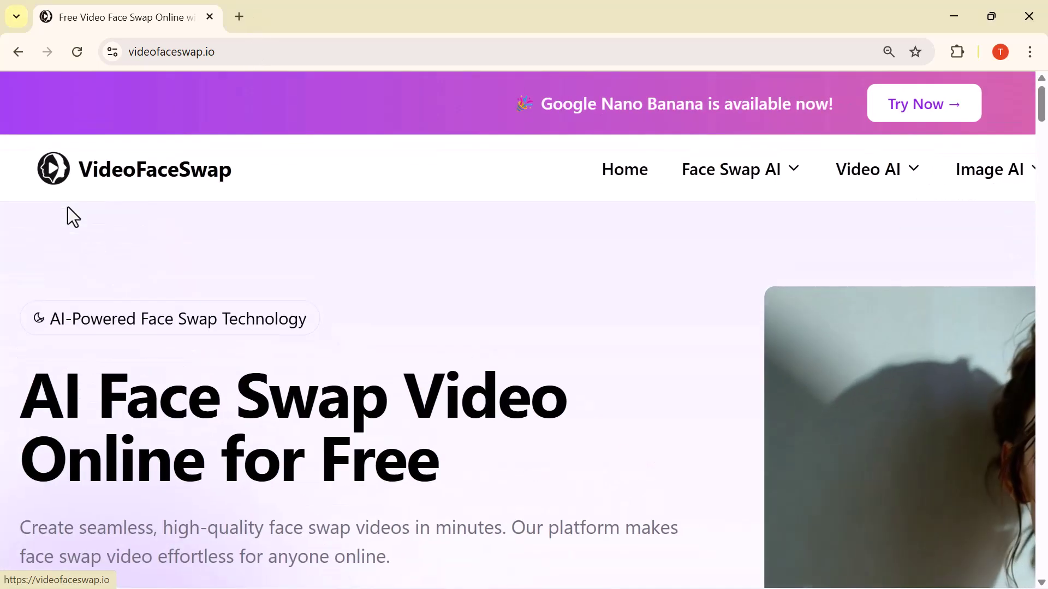
{"action": "scroll", "coordinate": [69, 208], "scroll_direction": "down", "scroll_amount": 2, "text": "ctrl"}
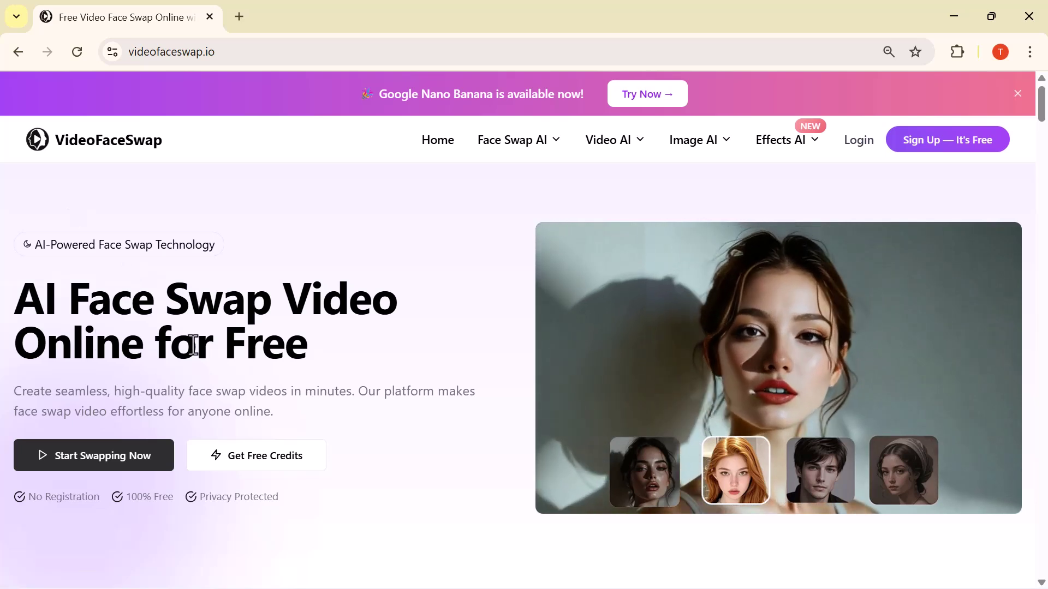
{"action": "scroll", "coordinate": [194, 346], "scroll_direction": "down", "scroll_amount": 2}
{"action": "scroll", "coordinate": [194, 345], "scroll_direction": "down", "scroll_amount": 3}
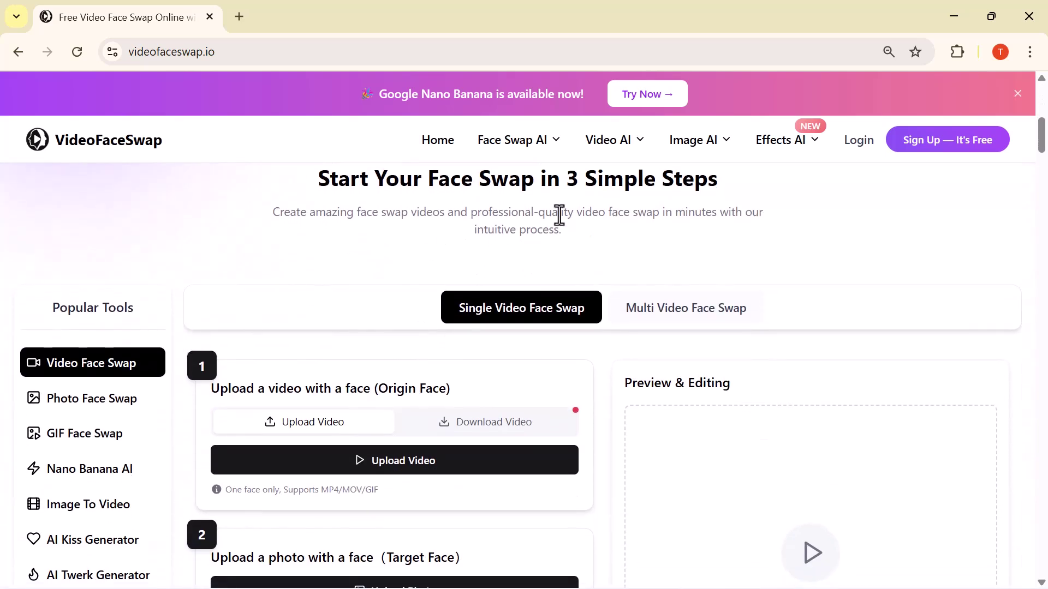
{"action": "scroll", "coordinate": [559, 214], "scroll_direction": "down", "scroll_amount": 2}
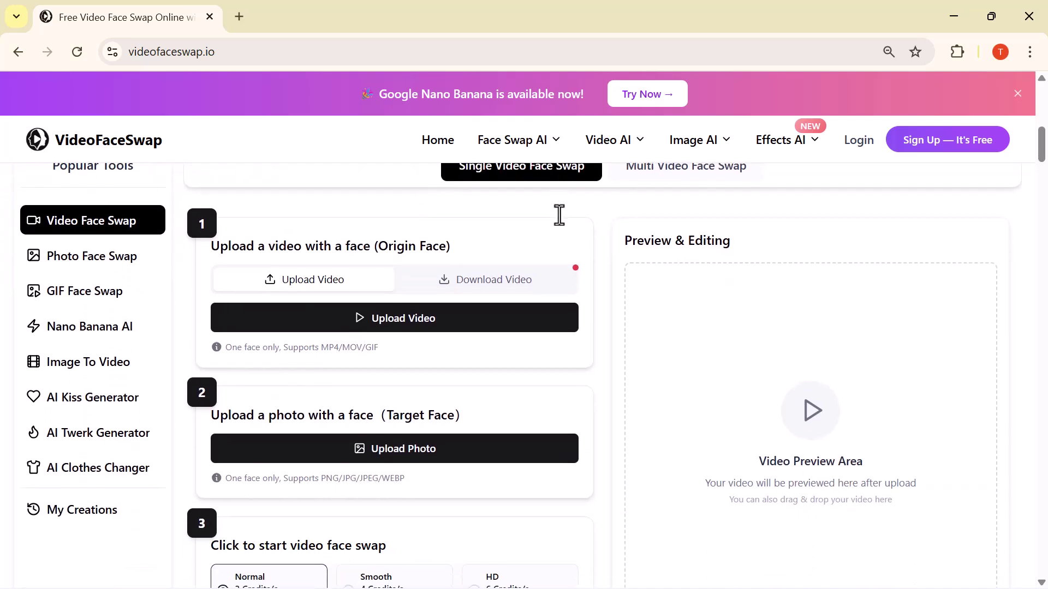
{"action": "scroll", "coordinate": [560, 215], "scroll_direction": "down", "scroll_amount": 1}
{"action": "scroll", "coordinate": [559, 215], "scroll_direction": "down", "scroll_amount": 2}
{"action": "scroll", "coordinate": [553, 302], "scroll_direction": "down", "scroll_amount": 1}
{"action": "scroll", "coordinate": [553, 302], "scroll_direction": "down", "scroll_amount": 1}
{"action": "scroll", "coordinate": [553, 300], "scroll_direction": "down", "scroll_amount": 1}
{"action": "scroll", "coordinate": [553, 303], "scroll_direction": "down", "scroll_amount": 3}
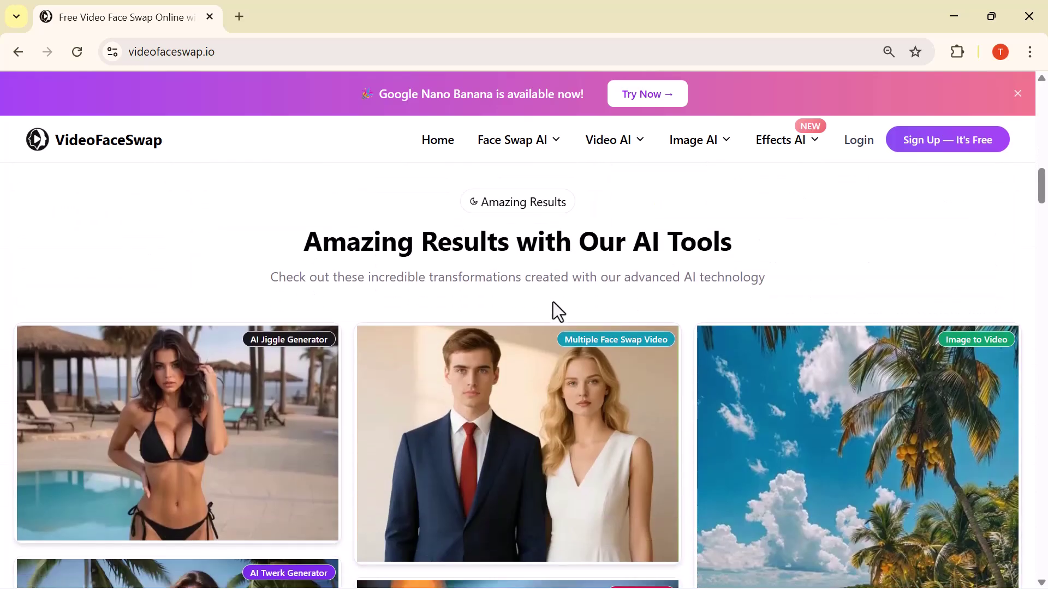
{"action": "scroll", "coordinate": [553, 302], "scroll_direction": "down", "scroll_amount": 1}
{"action": "scroll", "coordinate": [553, 301], "scroll_direction": "down", "scroll_amount": 1}
{"action": "scroll", "coordinate": [553, 303], "scroll_direction": "down", "scroll_amount": 2}
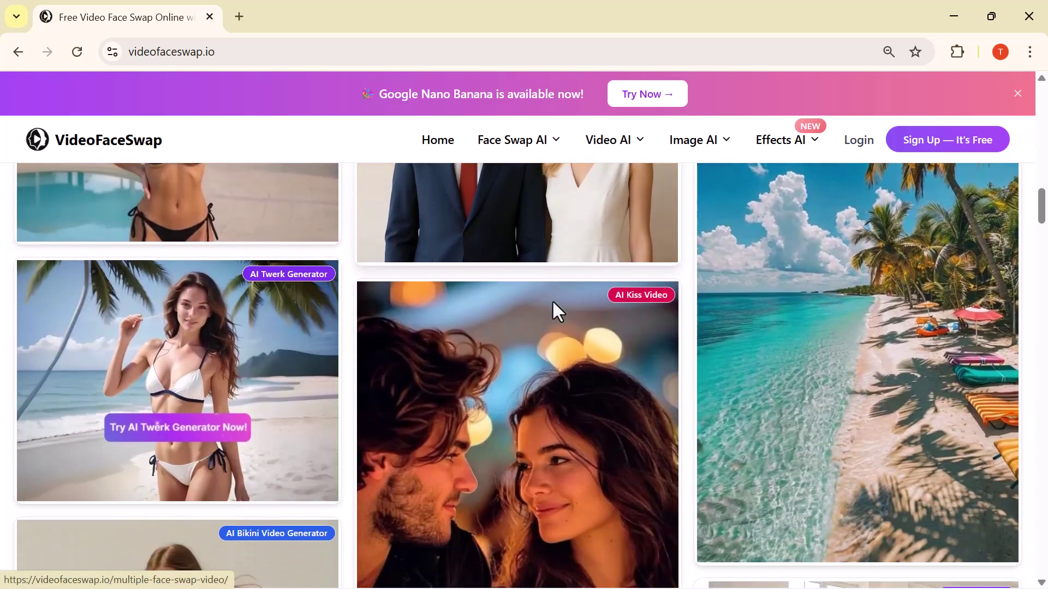
{"action": "scroll", "coordinate": [552, 300], "scroll_direction": "down", "scroll_amount": 1}
{"action": "scroll", "coordinate": [553, 300], "scroll_direction": "down", "scroll_amount": 2}
{"action": "scroll", "coordinate": [552, 299], "scroll_direction": "down", "scroll_amount": 2}
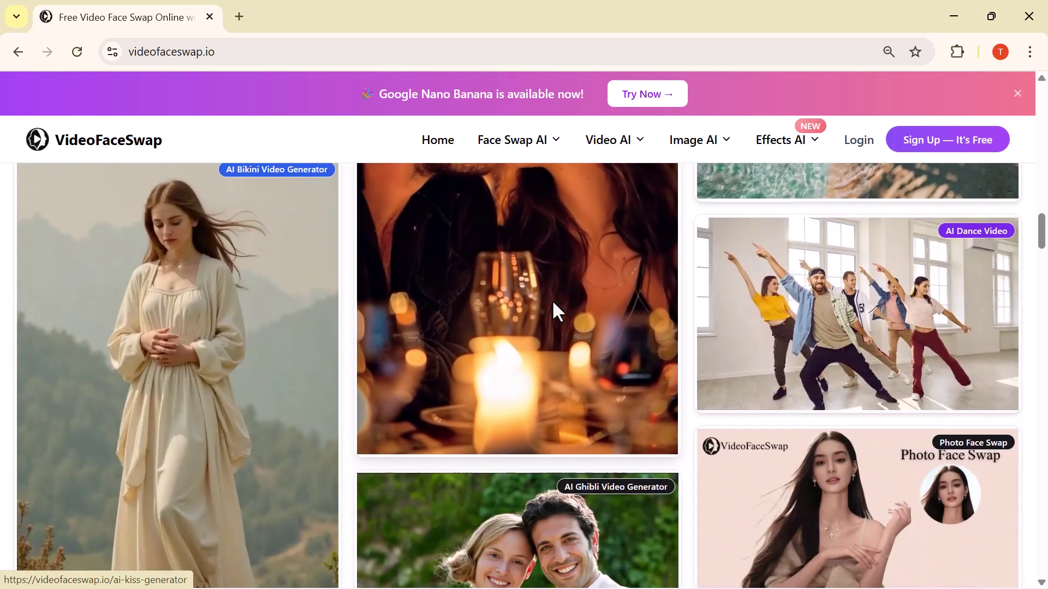
{"action": "scroll", "coordinate": [551, 299], "scroll_direction": "down", "scroll_amount": 1}
{"action": "scroll", "coordinate": [553, 299], "scroll_direction": "down", "scroll_amount": 3}
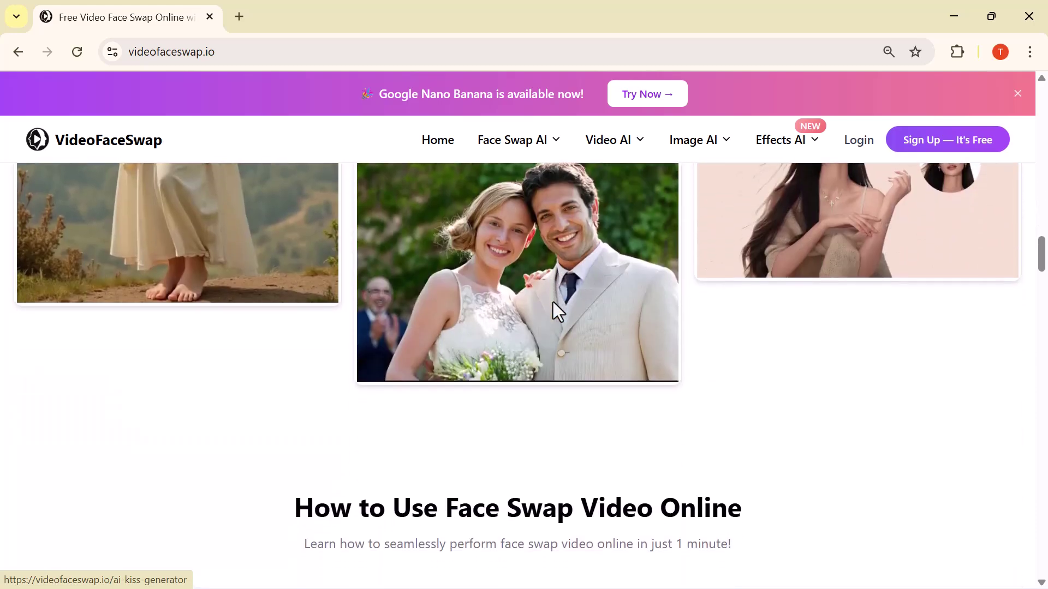
{"action": "scroll", "coordinate": [552, 301], "scroll_direction": "down", "scroll_amount": 2}
{"action": "scroll", "coordinate": [552, 302], "scroll_direction": "down", "scroll_amount": 1}
{"action": "scroll", "coordinate": [552, 302], "scroll_direction": "down", "scroll_amount": 2}
{"action": "scroll", "coordinate": [553, 303], "scroll_direction": "down", "scroll_amount": 1}
{"action": "scroll", "coordinate": [553, 302], "scroll_direction": "up", "scroll_amount": 1}
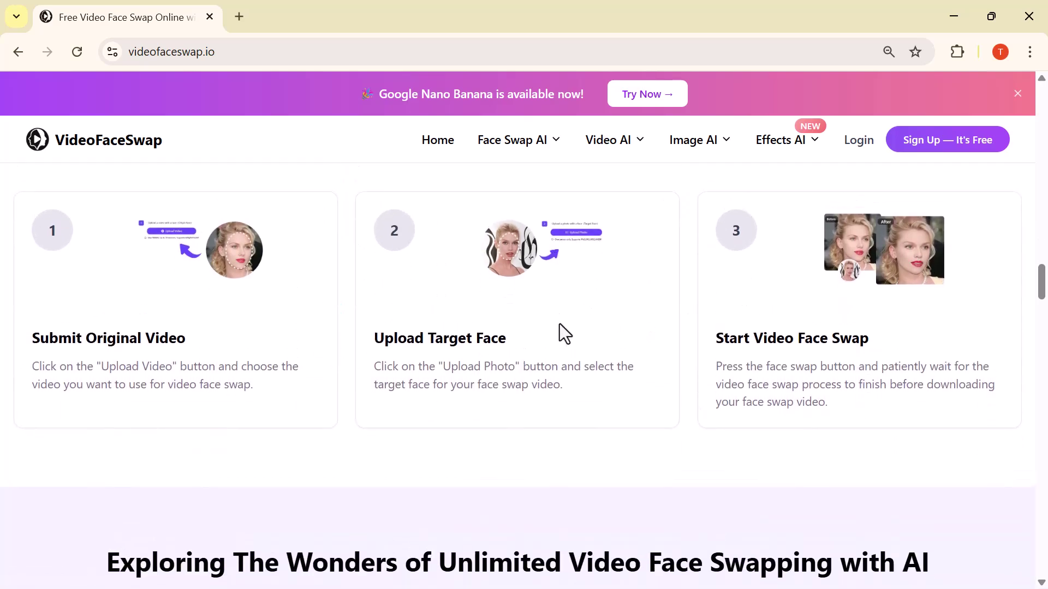
{"action": "scroll", "coordinate": [561, 332], "scroll_direction": "down", "scroll_amount": 4}
{"action": "scroll", "coordinate": [559, 332], "scroll_direction": "down", "scroll_amount": 1}
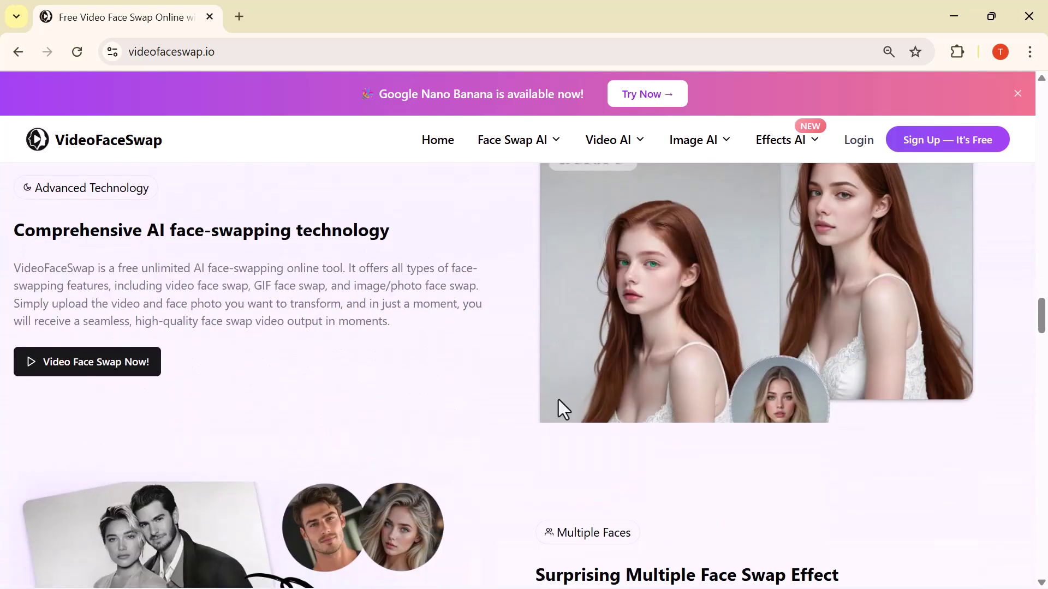
{"action": "scroll", "coordinate": [428, 444], "scroll_direction": "down", "scroll_amount": 4}
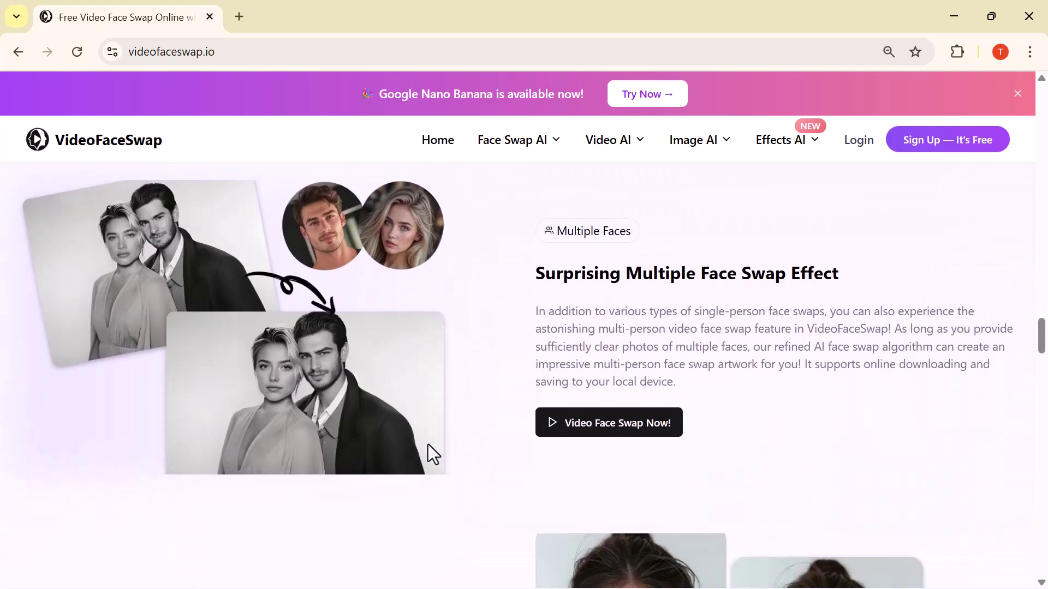
{"action": "scroll", "coordinate": [428, 444], "scroll_direction": "down", "scroll_amount": 2}
{"action": "scroll", "coordinate": [428, 445], "scroll_direction": "down", "scroll_amount": 3}
{"action": "scroll", "coordinate": [428, 445], "scroll_direction": "down", "scroll_amount": 2}
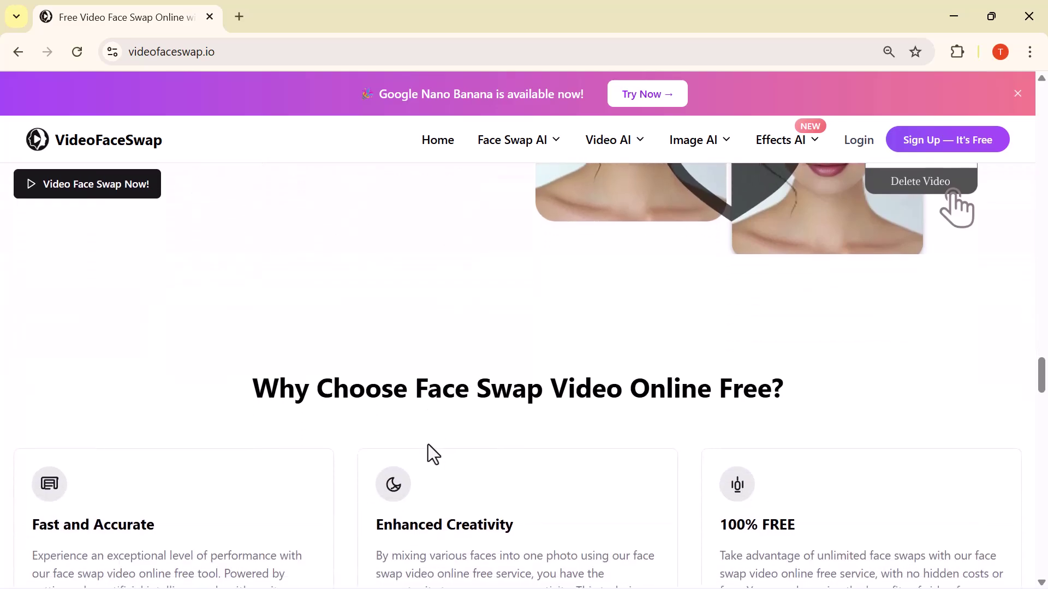
{"action": "scroll", "coordinate": [429, 445], "scroll_direction": "down", "scroll_amount": 5}
{"action": "scroll", "coordinate": [429, 445], "scroll_direction": "down", "scroll_amount": 5}
{"action": "scroll", "coordinate": [428, 445], "scroll_direction": "down", "scroll_amount": 1}
{"action": "scroll", "coordinate": [429, 444], "scroll_direction": "down", "scroll_amount": 3}
{"action": "scroll", "coordinate": [428, 444], "scroll_direction": "down", "scroll_amount": 2}
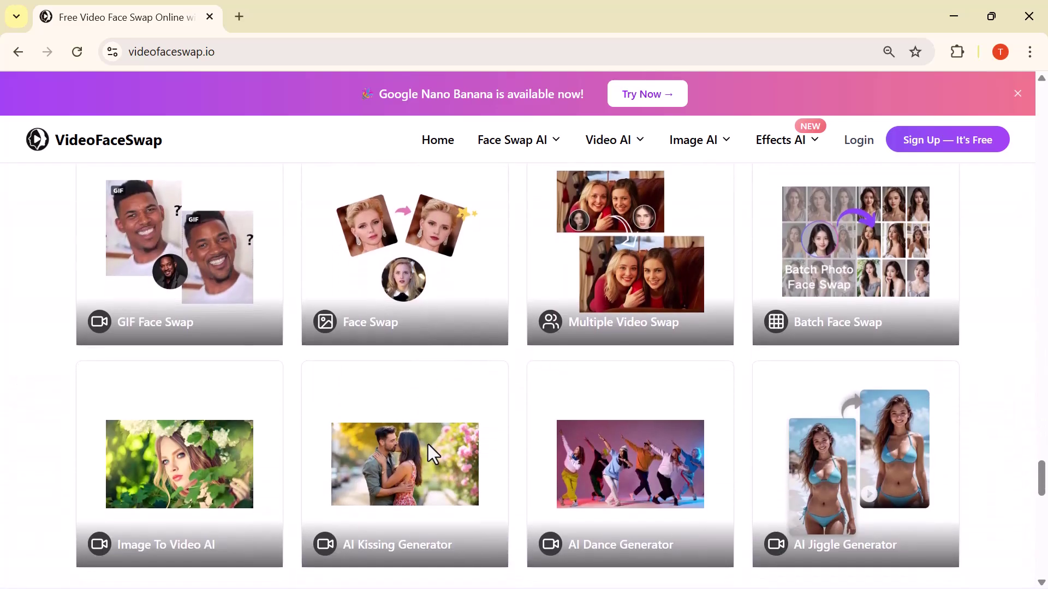
{"action": "scroll", "coordinate": [428, 445], "scroll_direction": "down", "scroll_amount": 1}
{"action": "scroll", "coordinate": [428, 445], "scroll_direction": "down", "scroll_amount": 4}
{"action": "scroll", "coordinate": [429, 444], "scroll_direction": "down", "scroll_amount": 3}
{"action": "scroll", "coordinate": [429, 445], "scroll_direction": "down", "scroll_amount": 2}
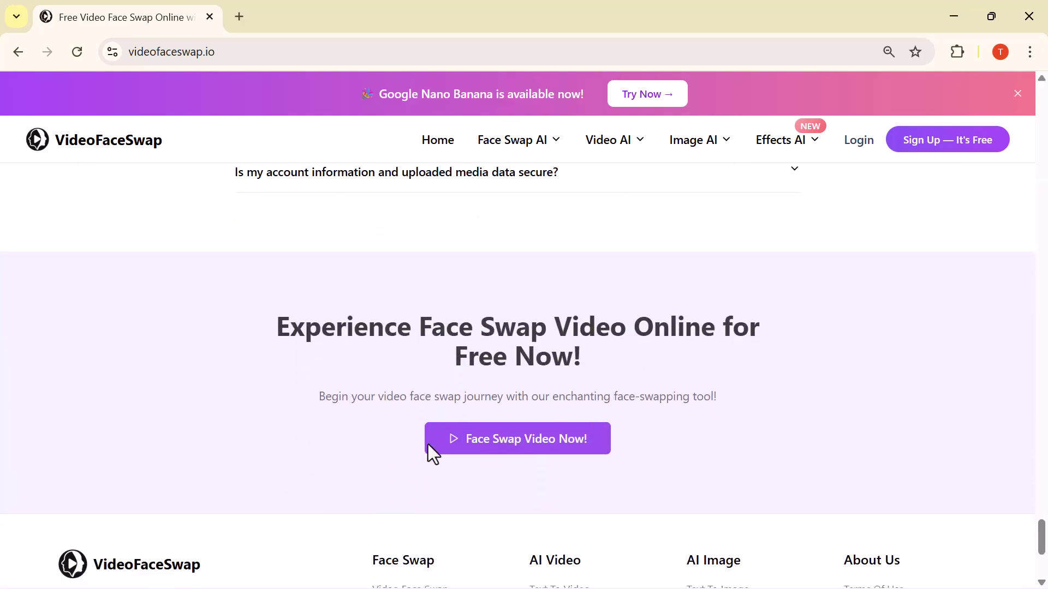
{"action": "scroll", "coordinate": [428, 444], "scroll_direction": "down", "scroll_amount": 3}
{"action": "scroll", "coordinate": [428, 444], "scroll_direction": "up", "scroll_amount": 4}
{"action": "scroll", "coordinate": [428, 445], "scroll_direction": "up", "scroll_amount": 5}
{"action": "scroll", "coordinate": [429, 445], "scroll_direction": "up", "scroll_amount": 6}
{"action": "scroll", "coordinate": [428, 445], "scroll_direction": "up", "scroll_amount": 5}
{"action": "scroll", "coordinate": [429, 445], "scroll_direction": "up", "scroll_amount": 5}
{"action": "scroll", "coordinate": [427, 442], "scroll_direction": "up", "scroll_amount": 5}
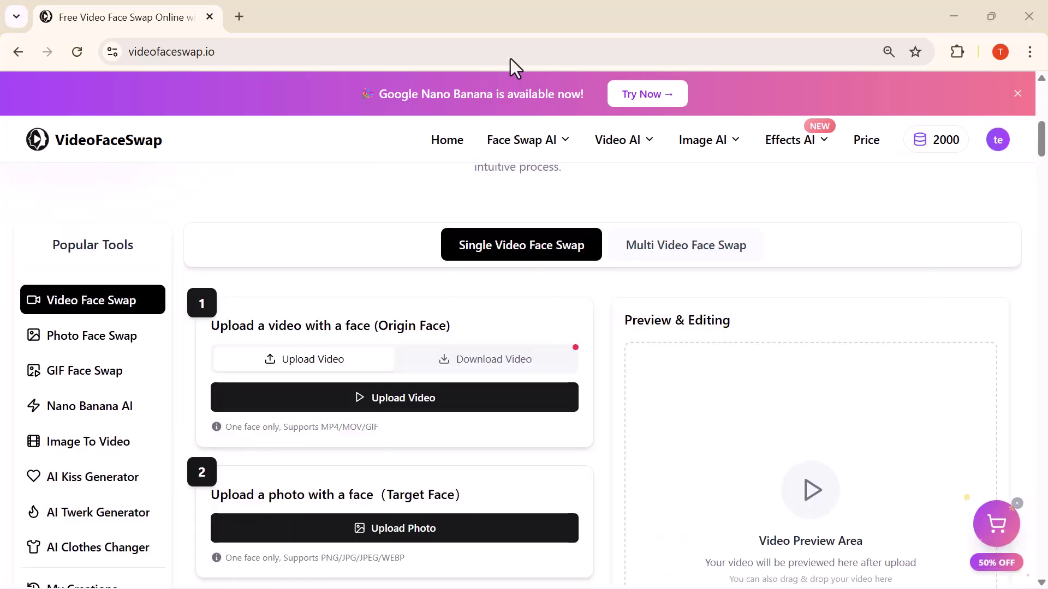
{"action": "scroll", "coordinate": [487, 78], "scroll_direction": "down", "scroll_amount": 1}
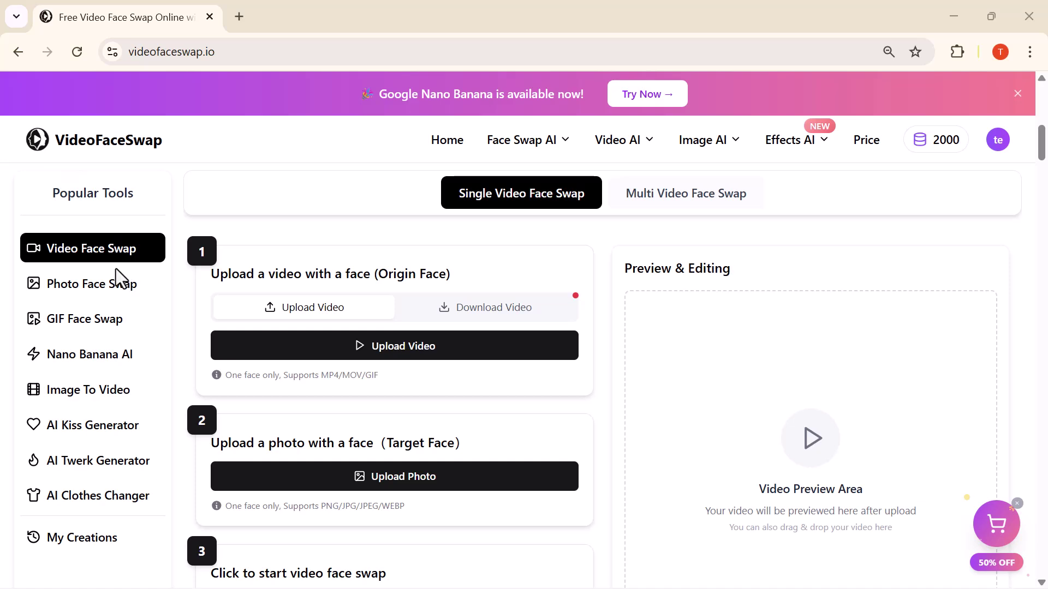
{"action": "left_click", "coordinate": [102, 293]}
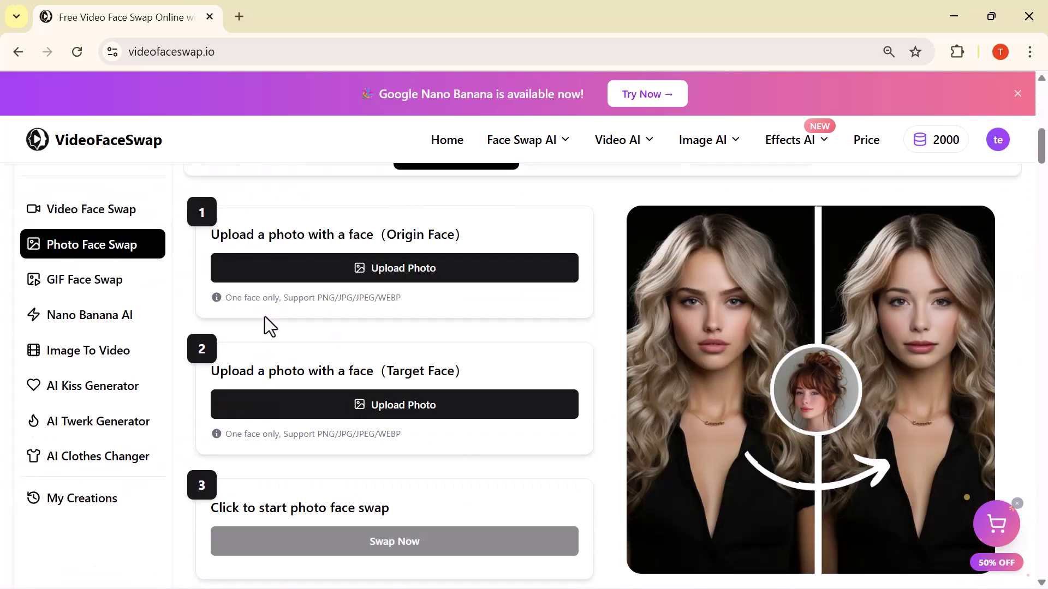
{"action": "scroll", "coordinate": [265, 317], "scroll_direction": "down", "scroll_amount": 1}
{"action": "left_click", "coordinate": [66, 261]}
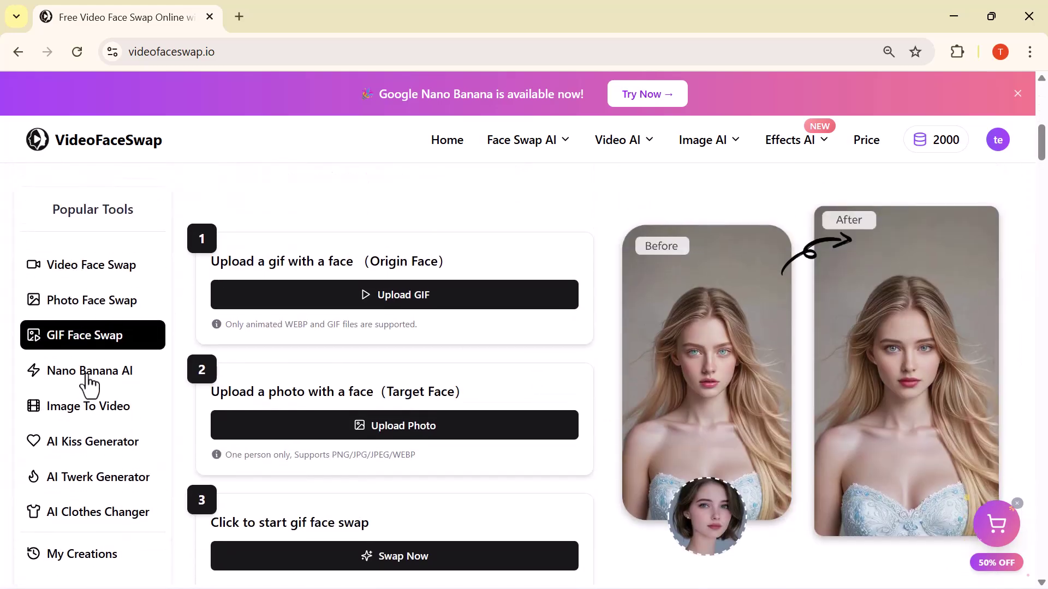
{"action": "left_click", "coordinate": [88, 372]}
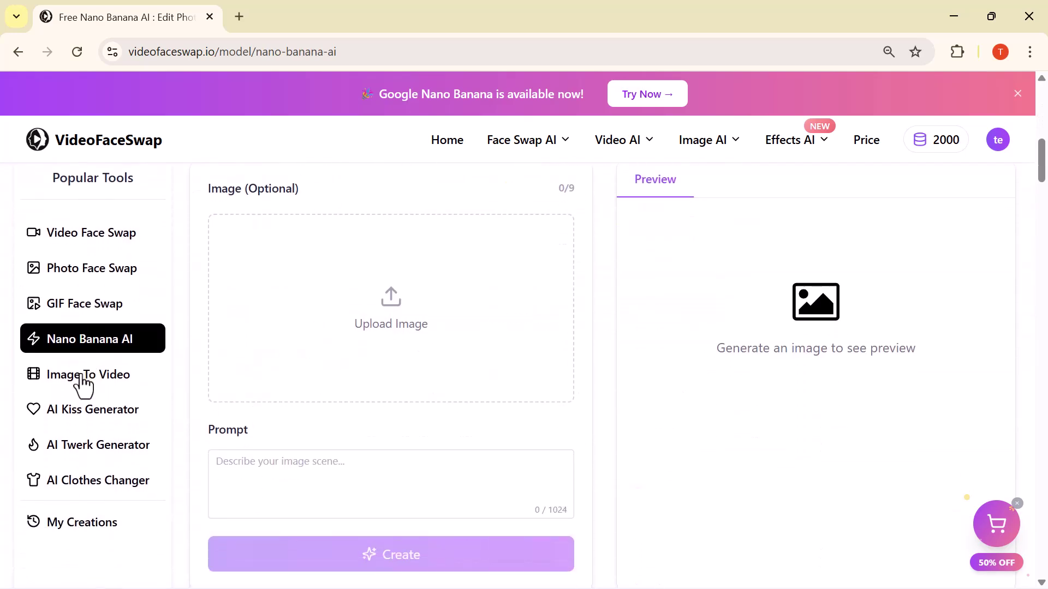
{"action": "left_click", "coordinate": [83, 378]}
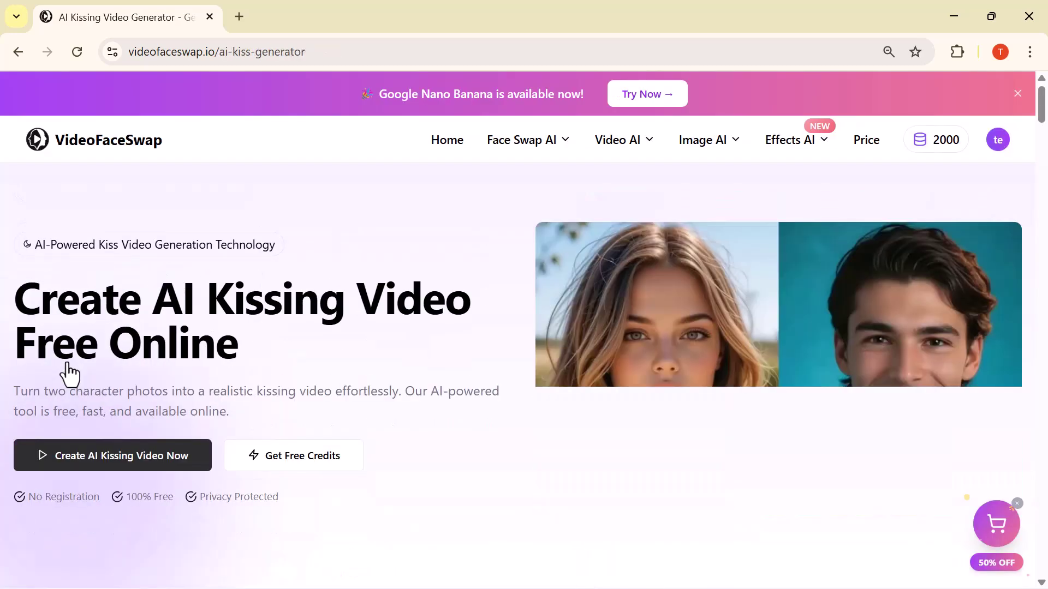
{"action": "key", "text": "alt+Left"}
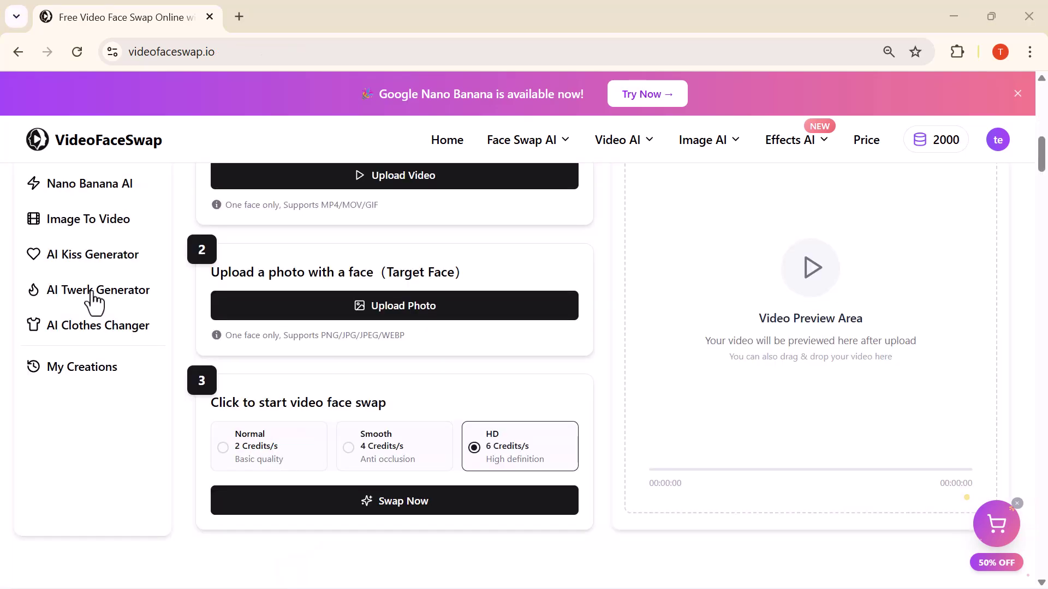
{"action": "scroll", "coordinate": [85, 358], "scroll_direction": "up", "scroll_amount": 5}
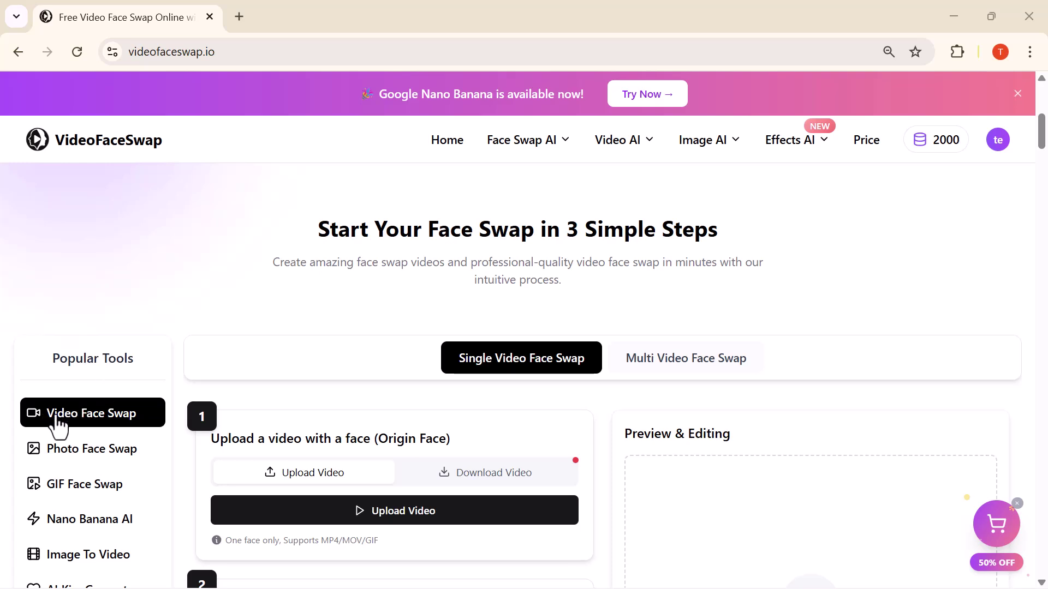
{"action": "scroll", "coordinate": [264, 424], "scroll_direction": "down", "scroll_amount": 2}
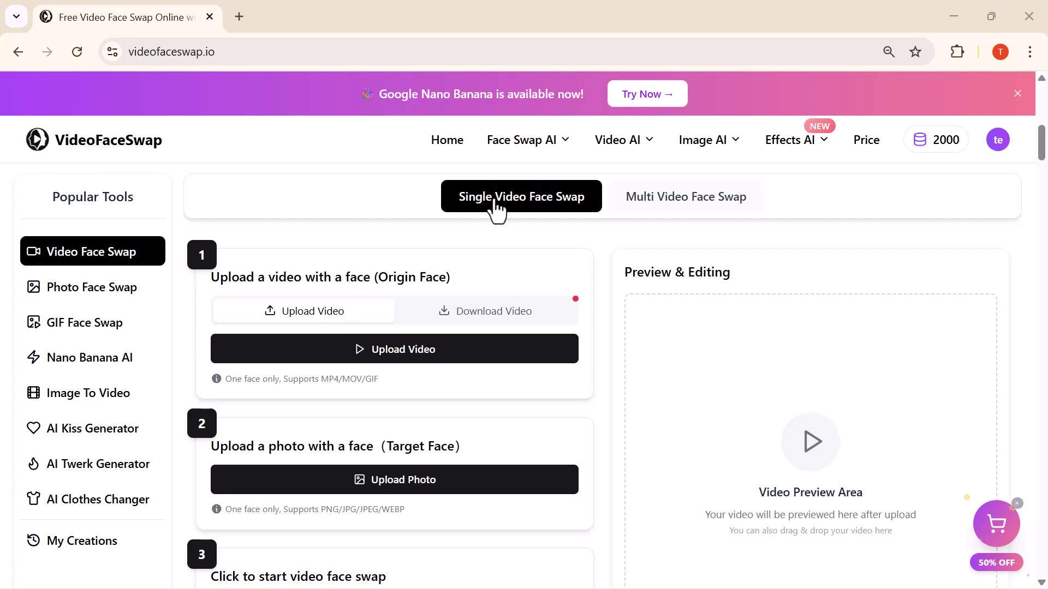
Glance at Multi Video Face Swap mode, then return to Single Video Face Swap
{"action": "left_click", "coordinate": [688, 209]}
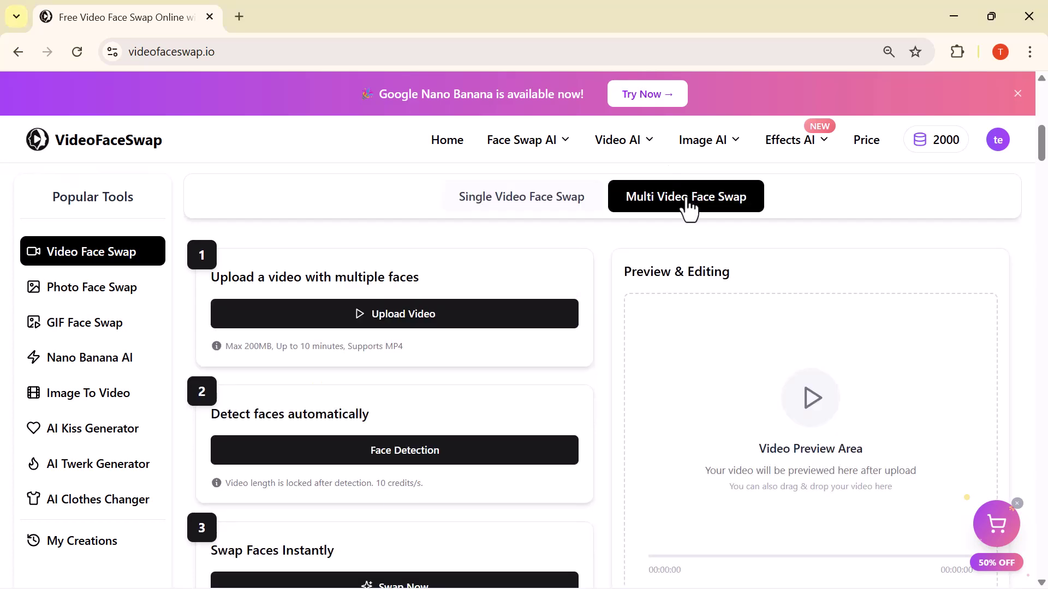
{"action": "left_click", "coordinate": [557, 214]}
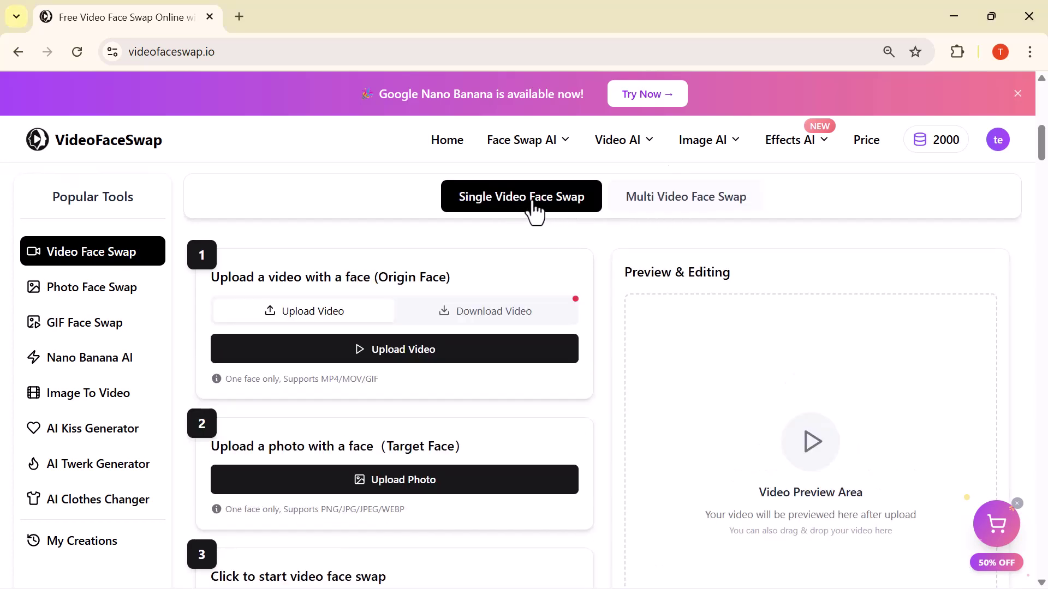
{"action": "scroll", "coordinate": [354, 332], "scroll_direction": "down", "scroll_amount": 1}
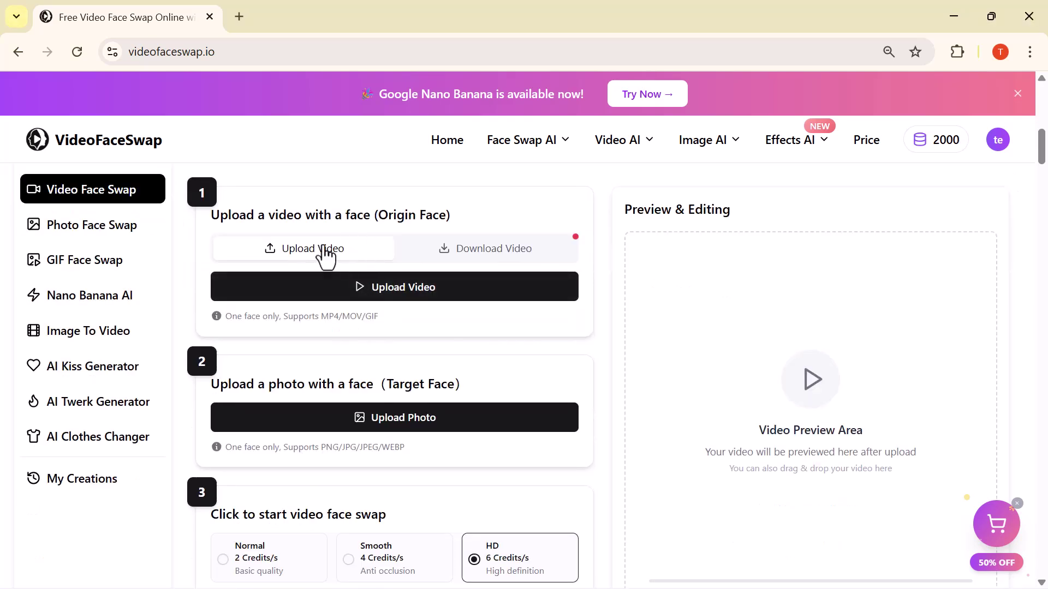
Upload the red-haired woman's video and a target face photo for the swap
{"action": "left_click", "coordinate": [347, 287]}
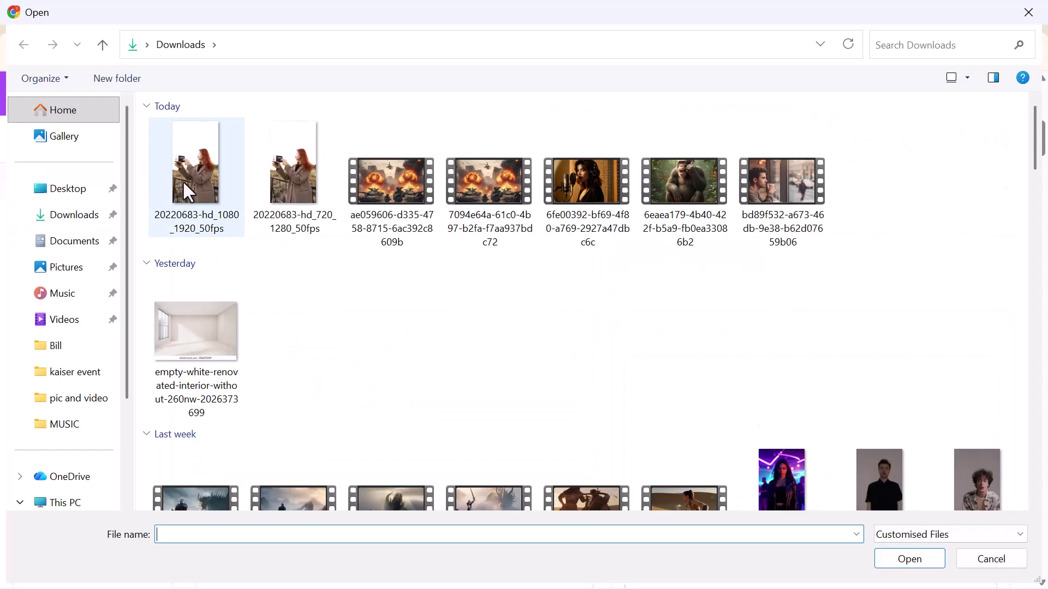
{"action": "left_click", "coordinate": [197, 176]}
{"action": "left_click", "coordinate": [901, 561]}
{"action": "scroll", "coordinate": [653, 503], "scroll_direction": "down", "scroll_amount": 3}
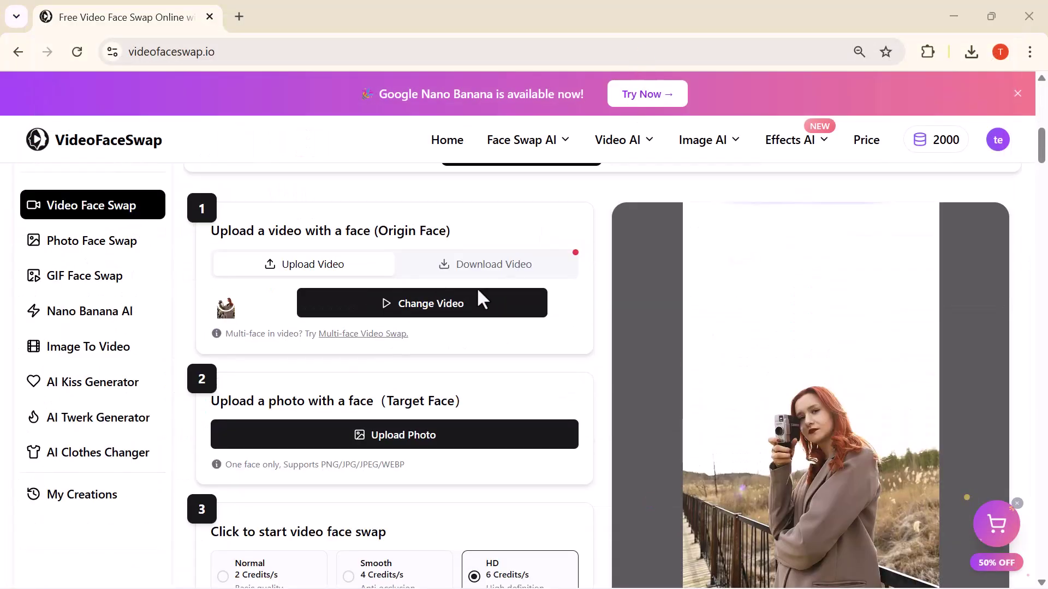
{"action": "left_click", "coordinate": [420, 444]}
{"action": "left_click", "coordinate": [910, 559]}
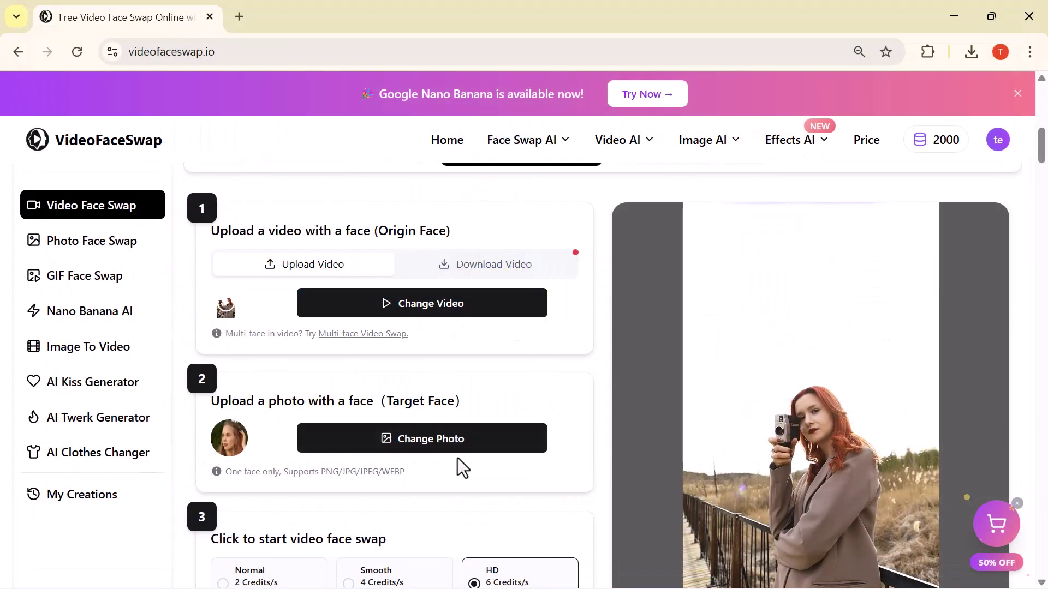
{"action": "scroll", "coordinate": [442, 426], "scroll_direction": "down", "scroll_amount": 2}
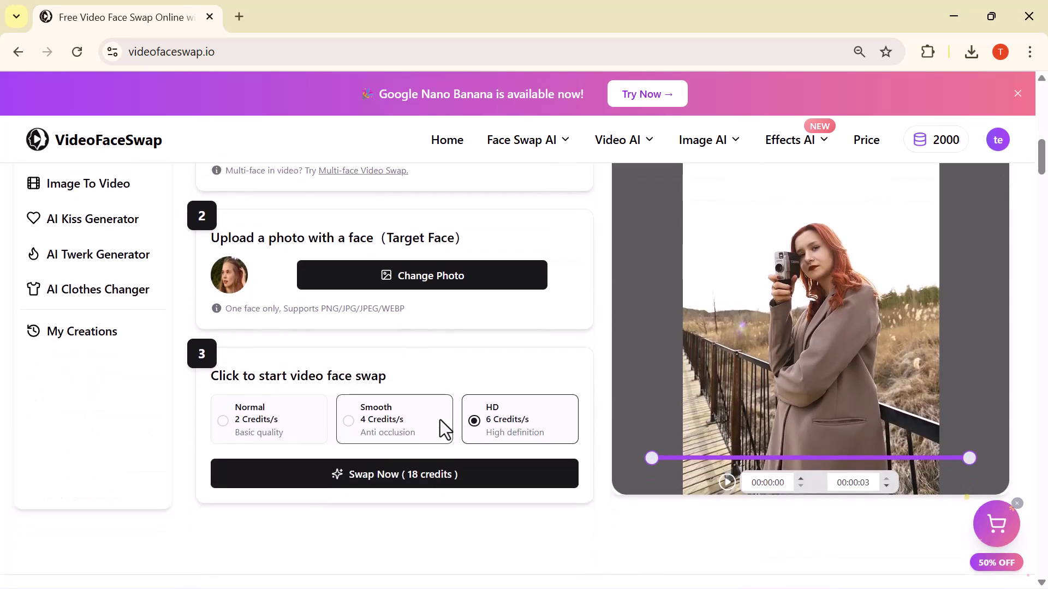
Run the HD swap, play the result, download the MP4, and return to the tool page
{"action": "left_click", "coordinate": [456, 483]}
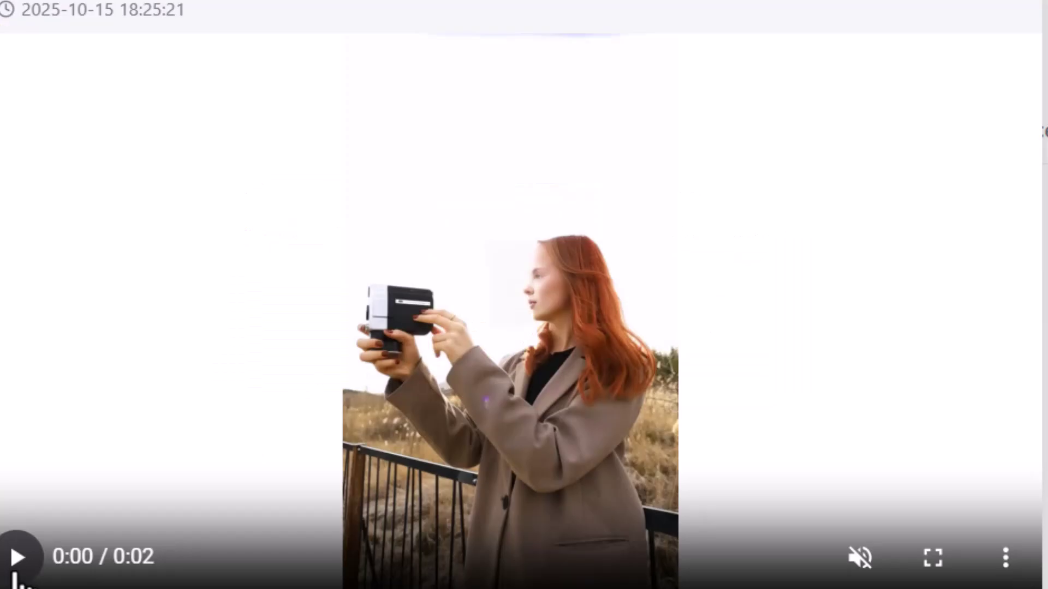
{"action": "left_click", "coordinate": [271, 443]}
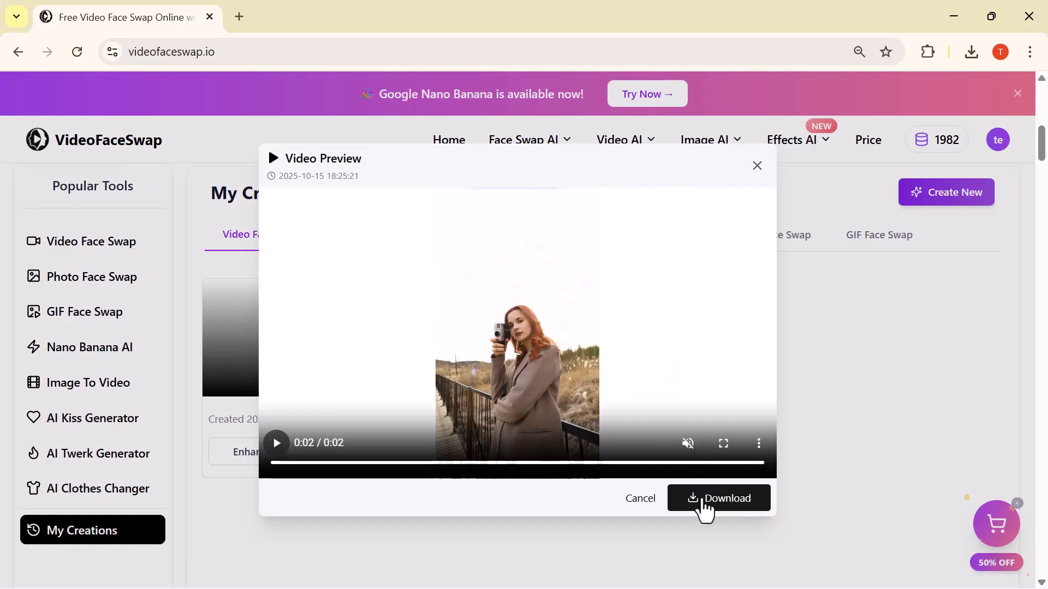
{"action": "left_click", "coordinate": [704, 500]}
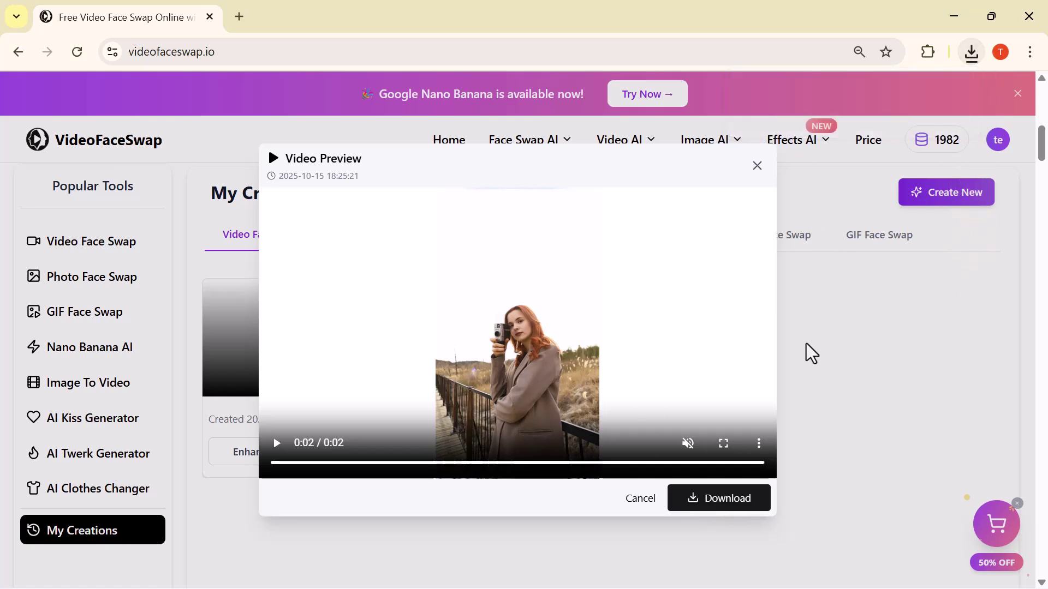
{"action": "left_click", "coordinate": [754, 170]}
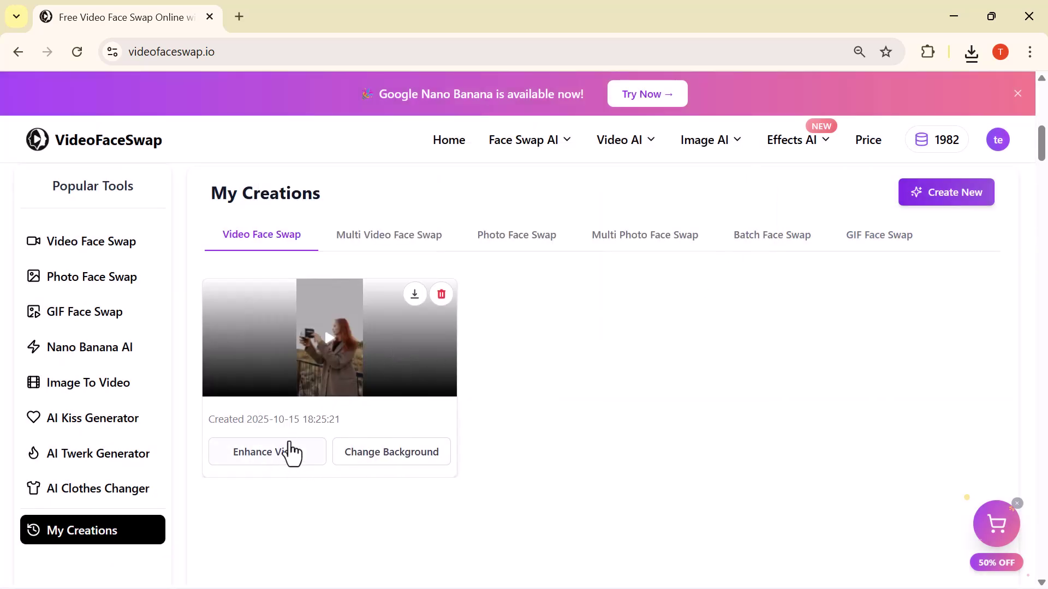
{"action": "key", "text": "alt+Left"}
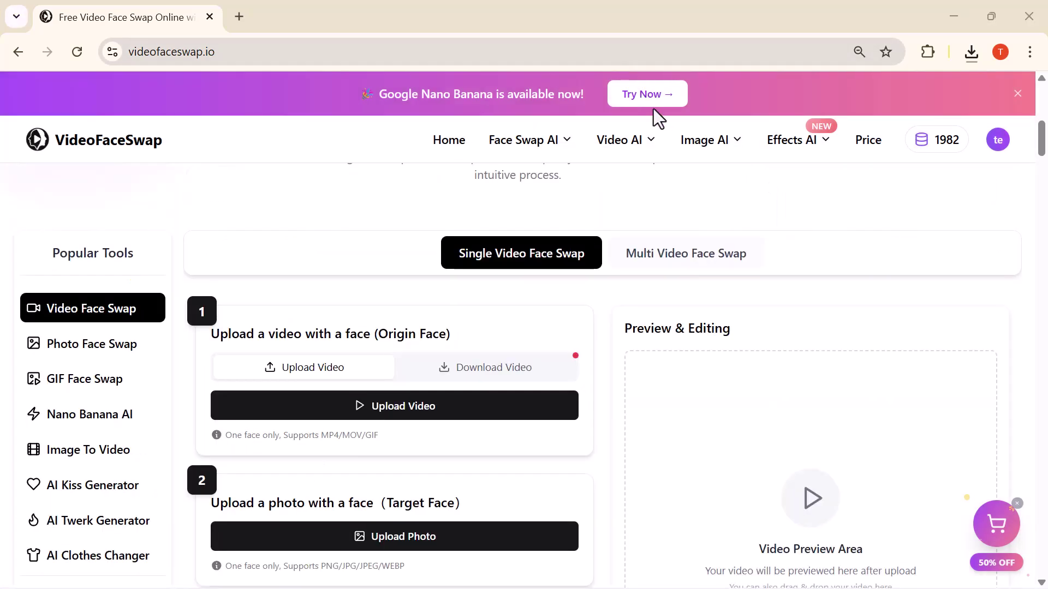
Switch to Multi Video Face Swap and upload the three-woman selfie video
{"action": "left_click", "coordinate": [648, 262]}
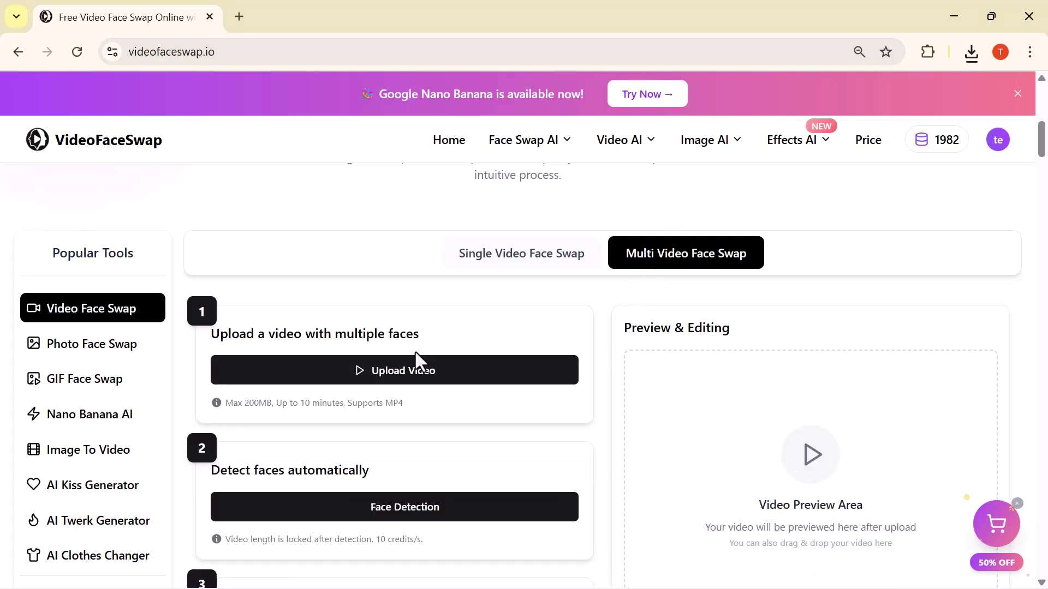
{"action": "scroll", "coordinate": [415, 350], "scroll_direction": "up", "scroll_amount": 1}
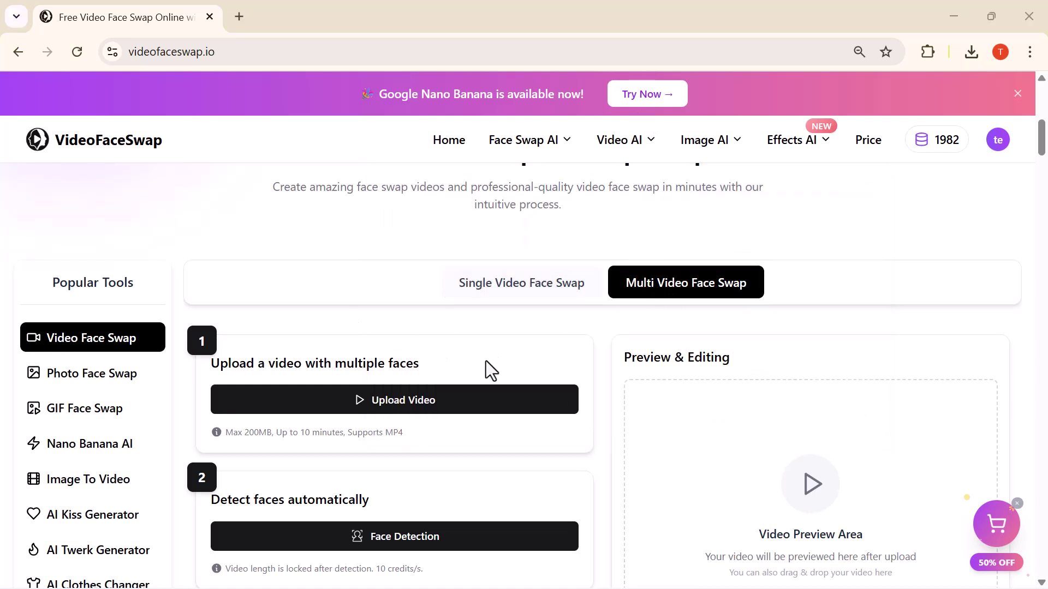
{"action": "scroll", "coordinate": [486, 369], "scroll_direction": "down", "scroll_amount": 1}
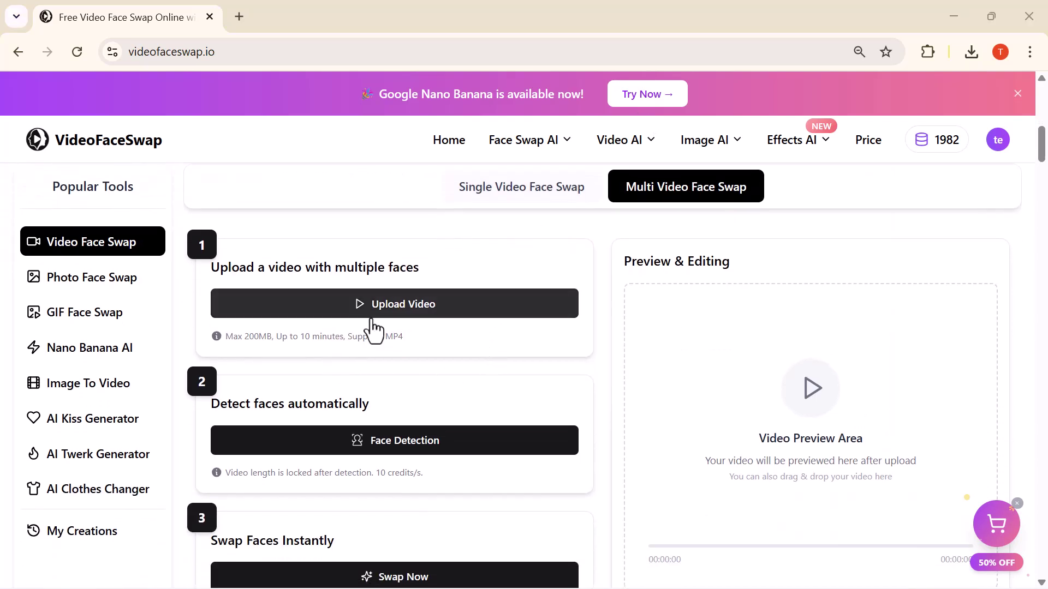
{"action": "left_click", "coordinate": [407, 311]}
{"action": "double_click", "coordinate": [192, 176]}
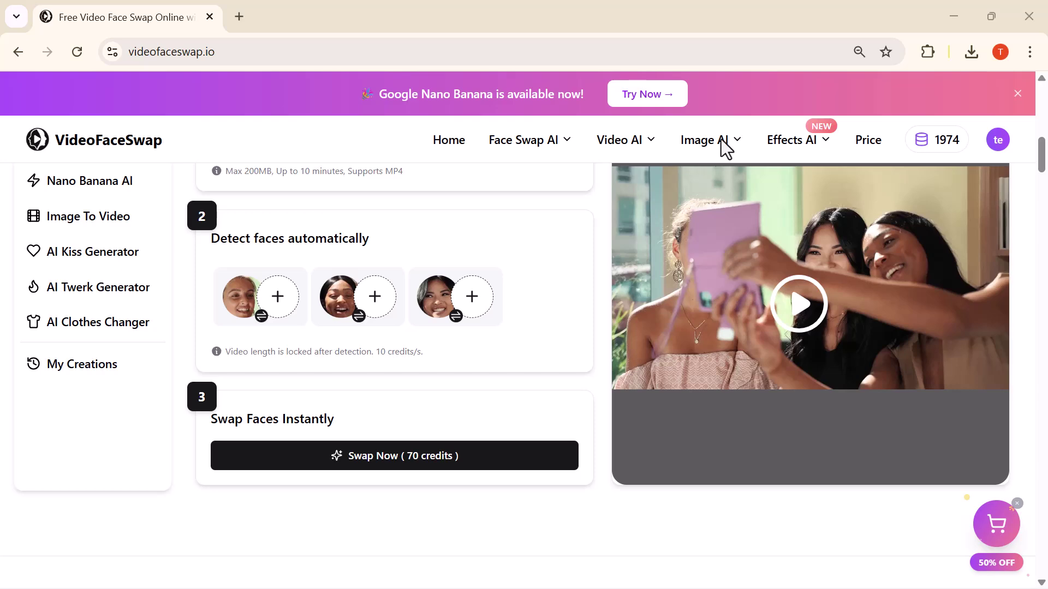
Assign a replacement photo to each of the three detected faces
{"action": "left_click", "coordinate": [282, 302]}
{"action": "double_click", "coordinate": [410, 384]}
{"action": "left_click", "coordinate": [370, 309]}
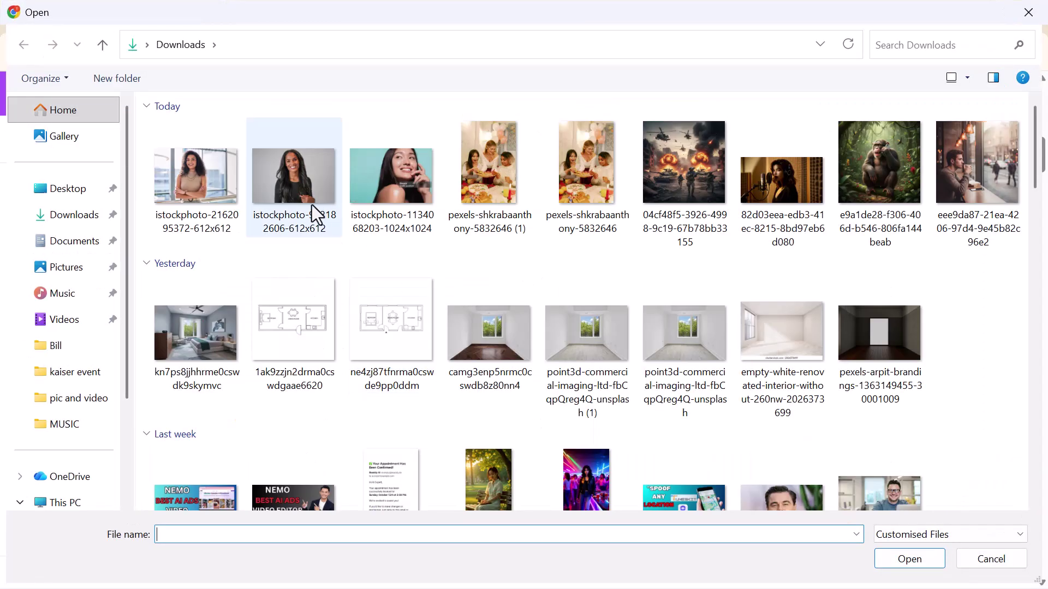
{"action": "left_click", "coordinate": [304, 212]}
{"action": "left_click", "coordinate": [909, 559]}
{"action": "left_click", "coordinate": [472, 298]}
{"action": "left_click", "coordinate": [391, 176]}
{"action": "left_click", "coordinate": [909, 558]}
{"action": "scroll", "coordinate": [522, 286], "scroll_direction": "down", "scroll_amount": 2}
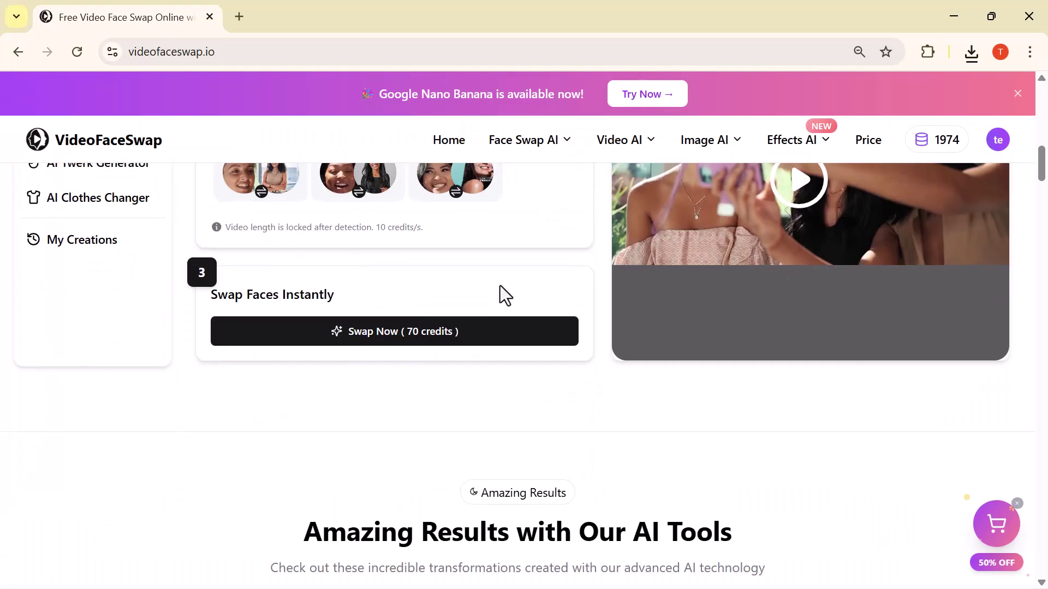
Generate the three-face swap video, replay it, download it, and close the preview
{"action": "left_click", "coordinate": [418, 333]}
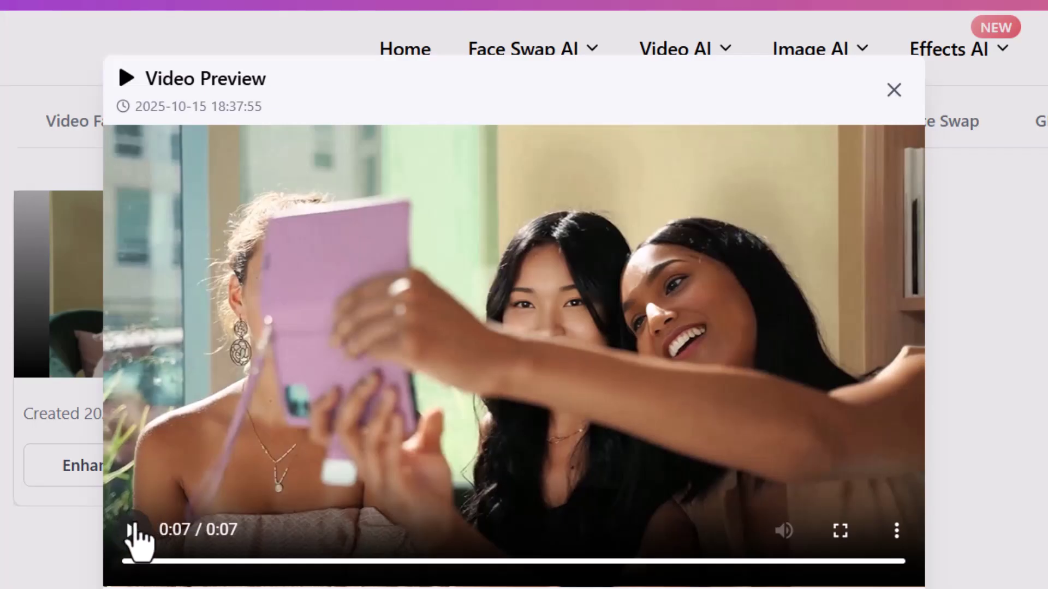
{"action": "left_click", "coordinate": [131, 529]}
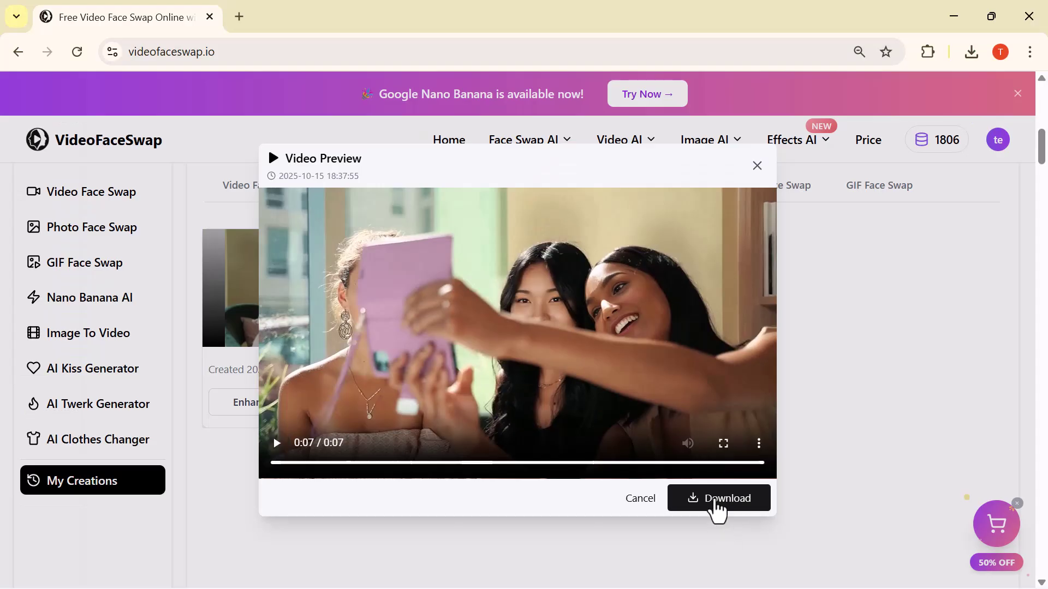
{"action": "left_click", "coordinate": [714, 502]}
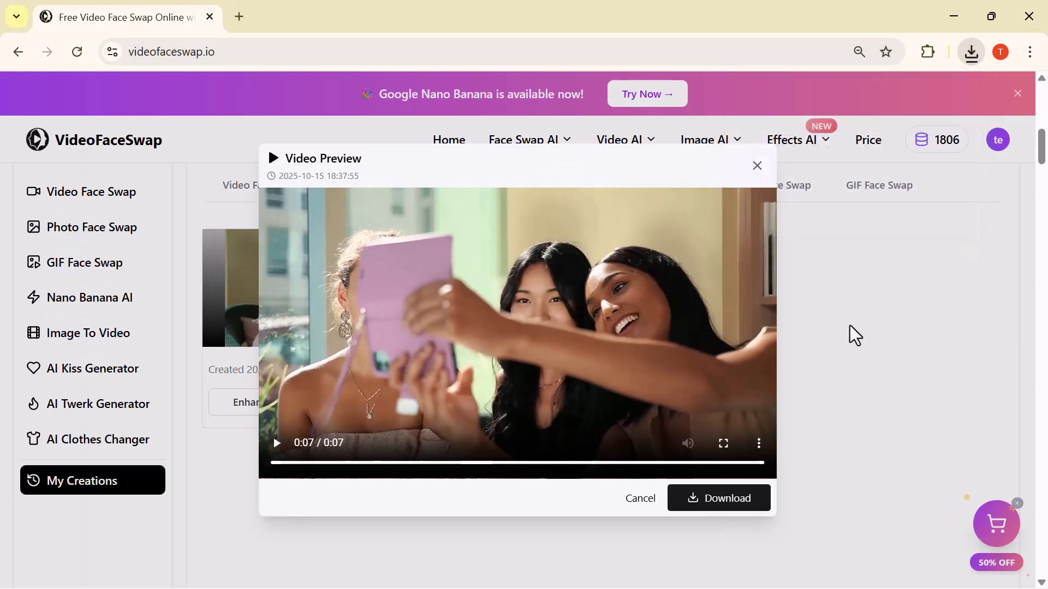
{"action": "left_click", "coordinate": [754, 169]}
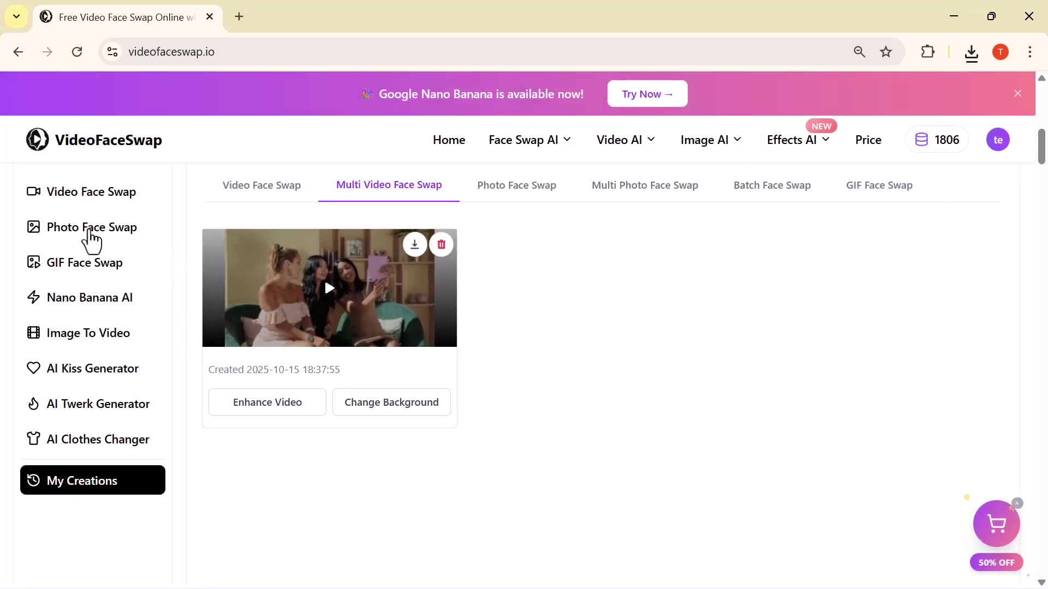
In Photo Face Swap, load the origin face and the crossed-arms woman as the target
{"action": "left_click", "coordinate": [95, 239]}
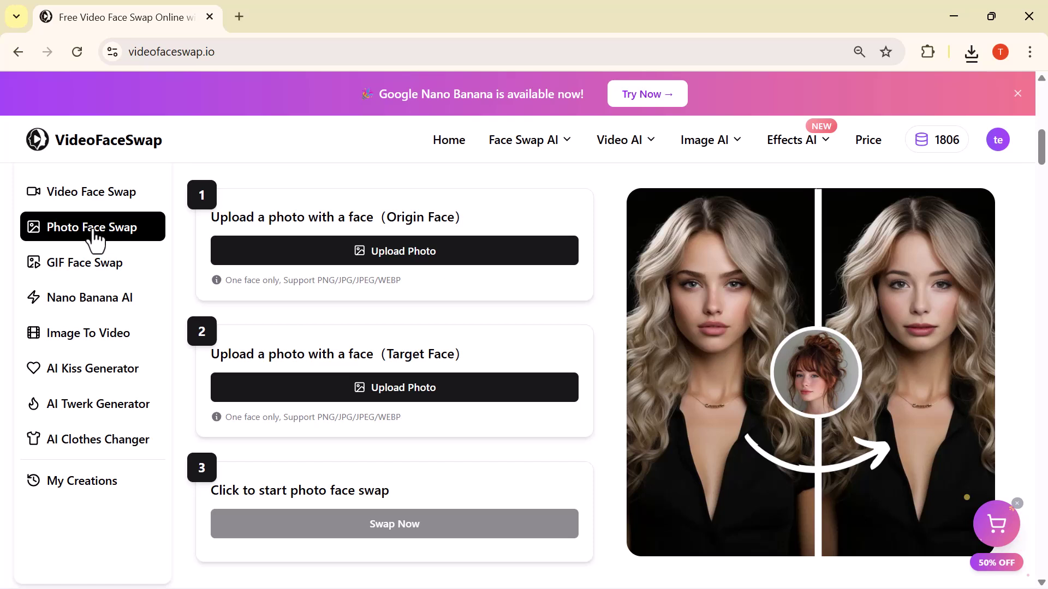
{"action": "scroll", "coordinate": [385, 275], "scroll_direction": "up", "scroll_amount": 2}
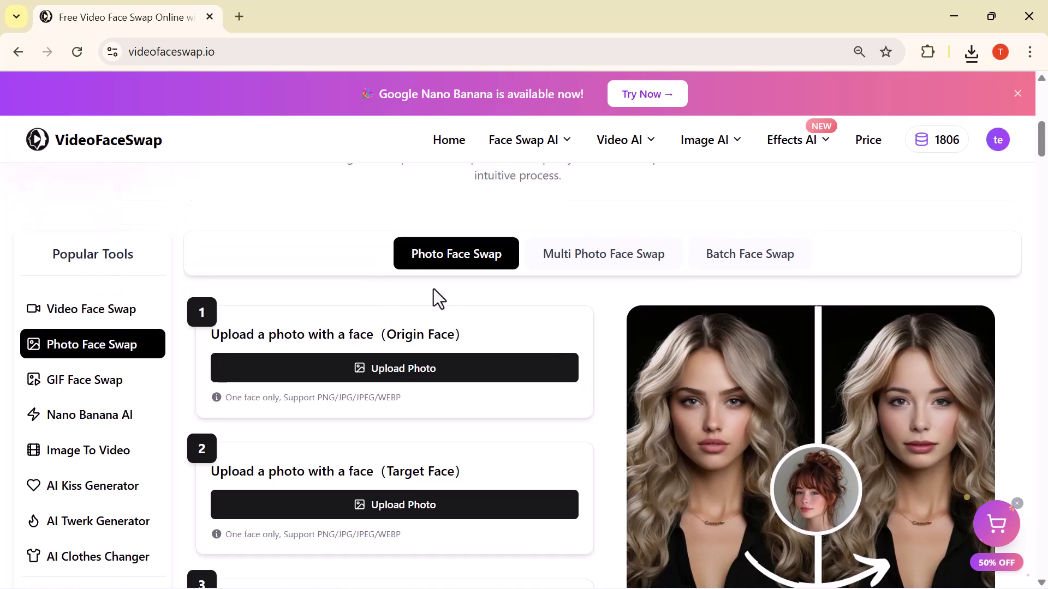
{"action": "left_click", "coordinate": [409, 381]}
{"action": "left_click", "coordinate": [292, 199]}
{"action": "left_click", "coordinate": [915, 562]}
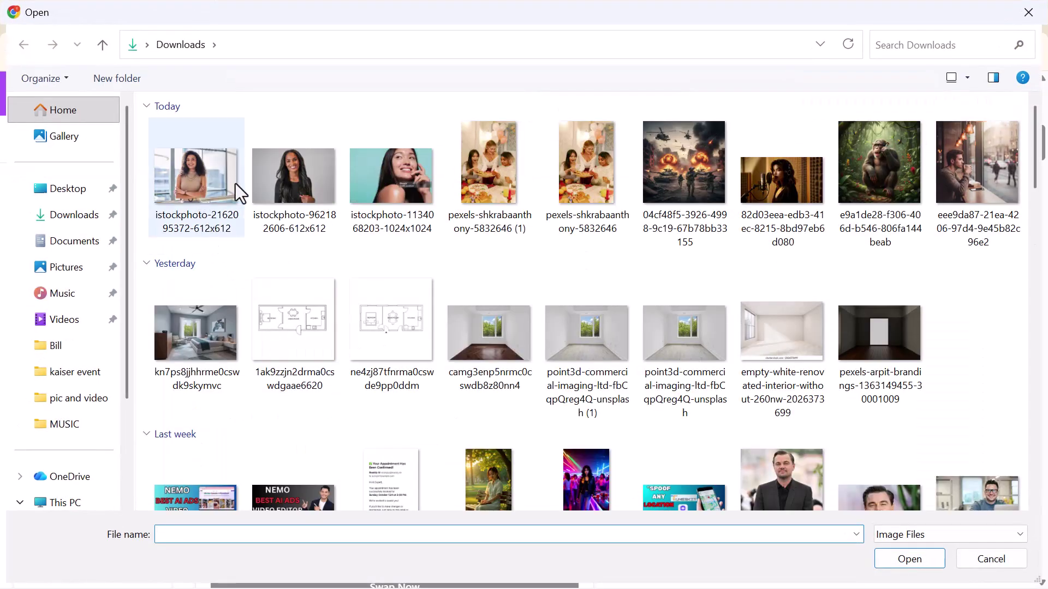
{"action": "left_click", "coordinate": [211, 192]}
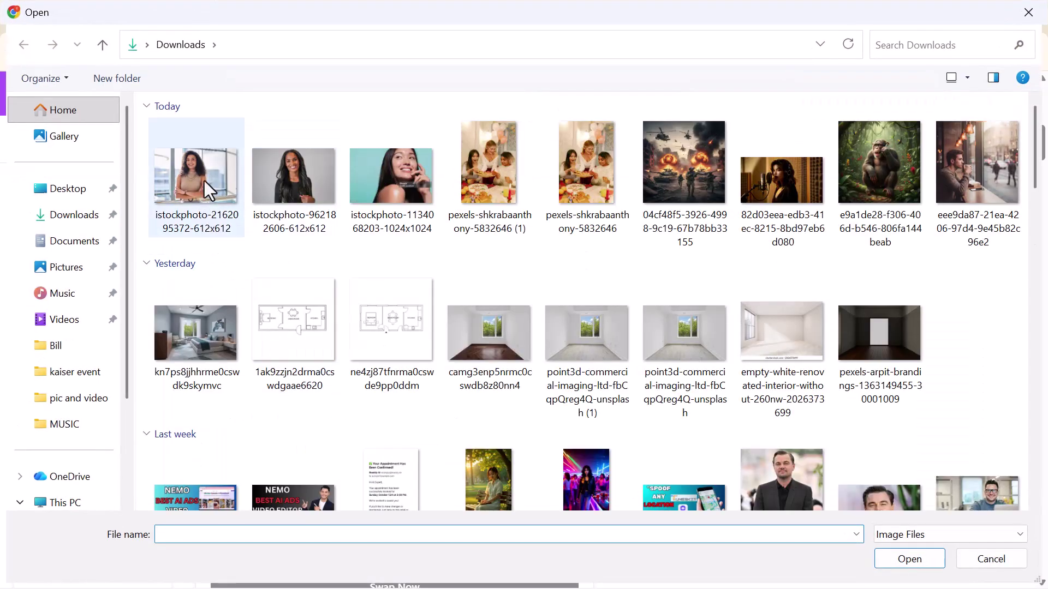
{"action": "left_click", "coordinate": [891, 559]}
{"action": "scroll", "coordinate": [451, 431], "scroll_direction": "down", "scroll_amount": 2}
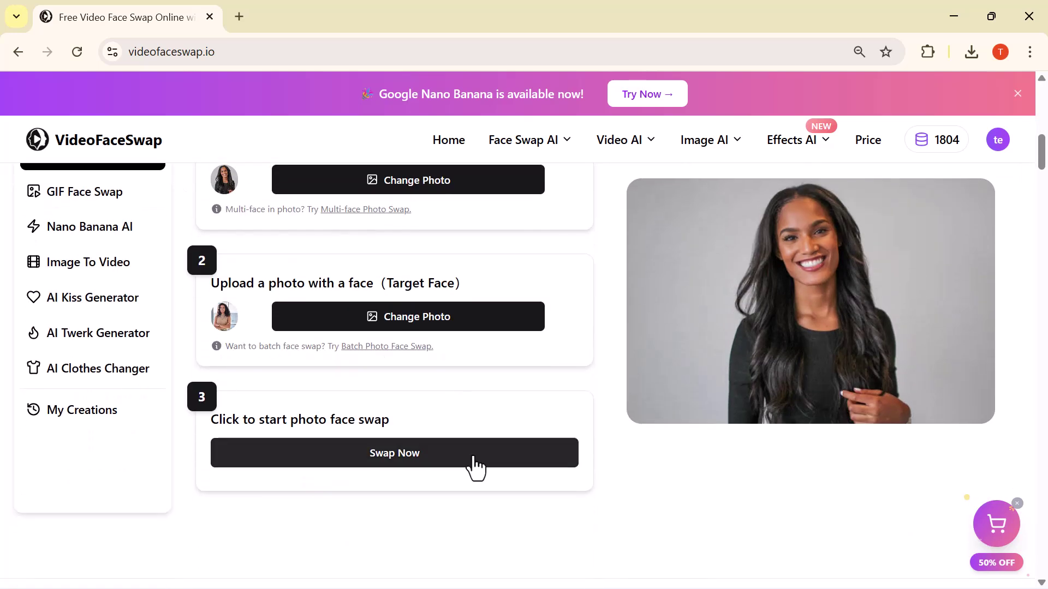
Run the photo swap, compare before and after with the slider, and download the portrait
{"action": "left_click", "coordinate": [426, 469]}
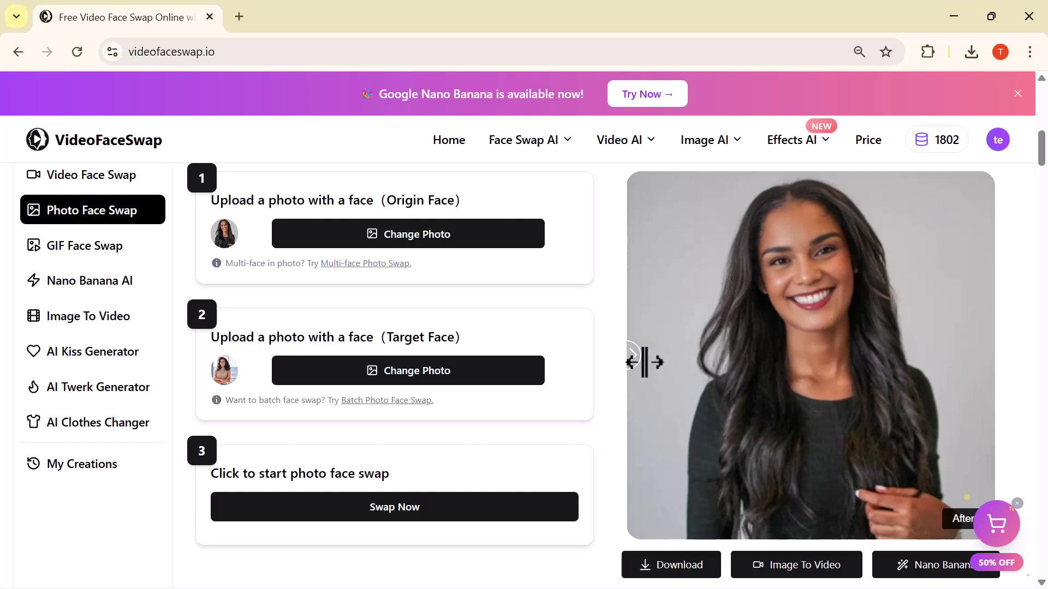
{"action": "mouse_move", "coordinate": [638, 358]}
{"action": "left_mouse_down"}
{"action": "mouse_move", "coordinate": [901, 337]}
{"action": "mouse_move", "coordinate": [620, 409]}
{"action": "left_mouse_up"}
{"action": "scroll", "coordinate": [813, 345], "scroll_direction": "down", "scroll_amount": 2}
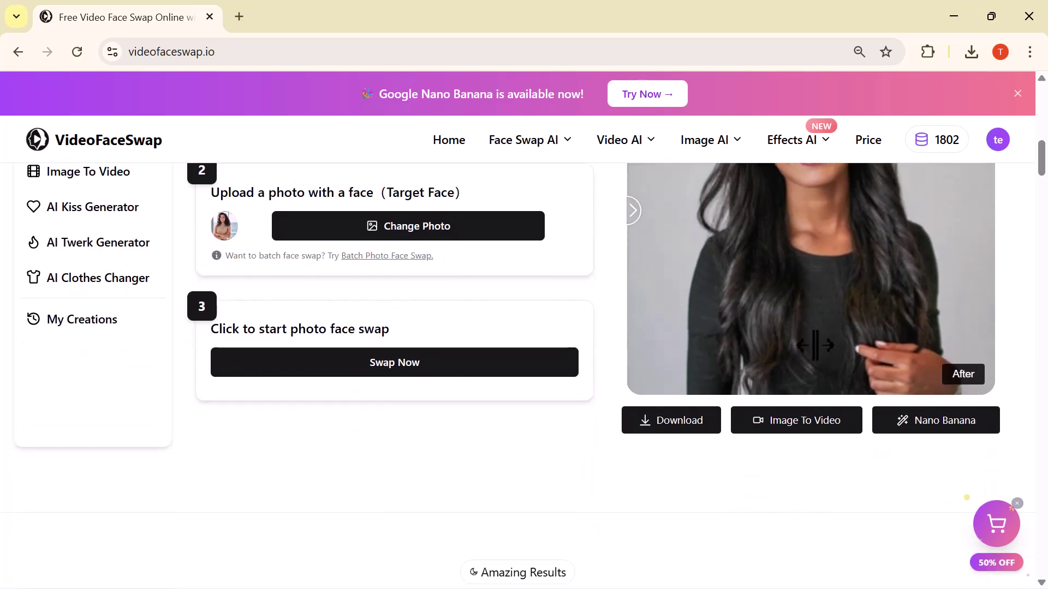
{"action": "left_click", "coordinate": [669, 434]}
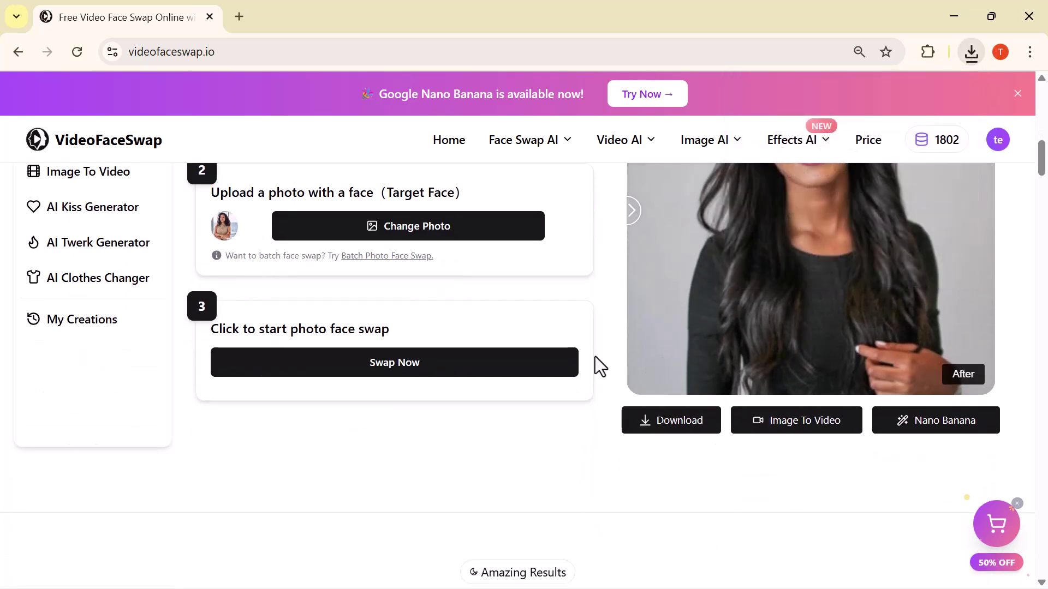
{"action": "scroll", "coordinate": [596, 356], "scroll_direction": "up", "scroll_amount": 4}
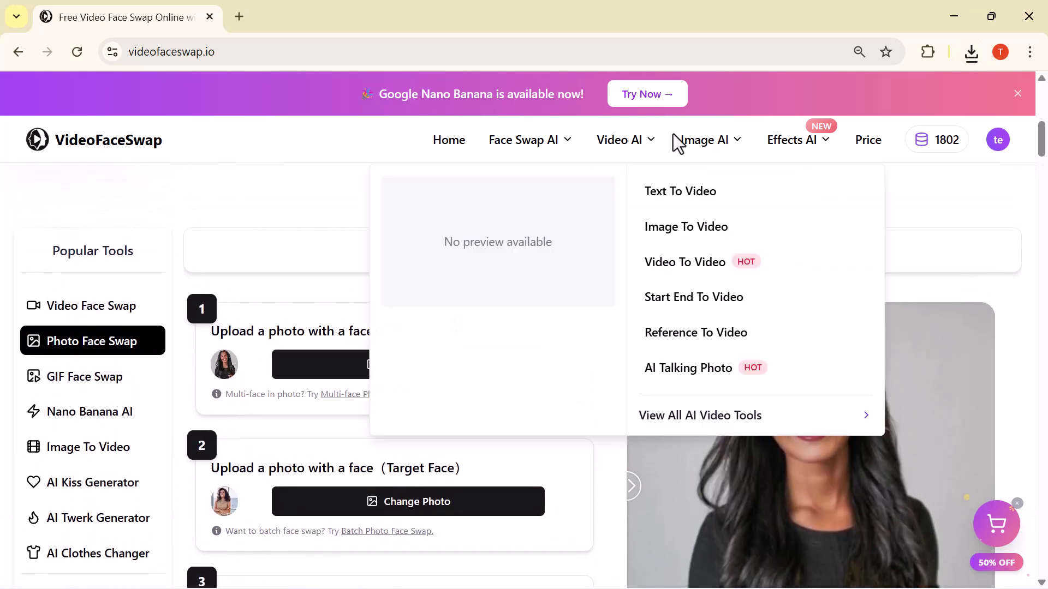
{"action": "scroll", "coordinate": [578, 182], "scroll_direction": "down", "scroll_amount": 1}
Switch to Multi Photo Face Swap and upload the party photo
{"action": "left_click", "coordinate": [578, 183]}
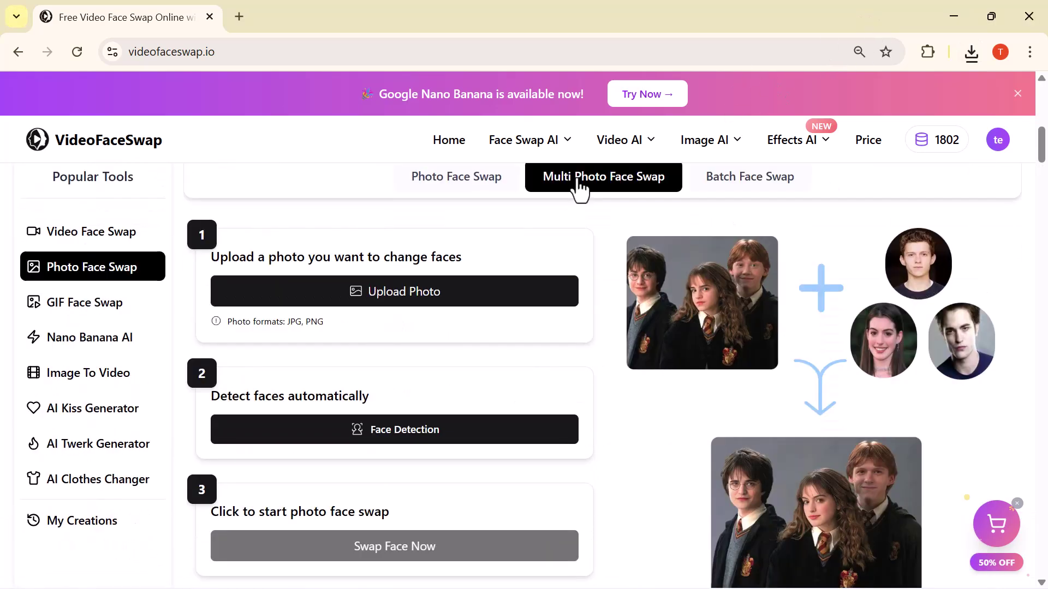
{"action": "scroll", "coordinate": [704, 295], "scroll_direction": "down", "scroll_amount": 1}
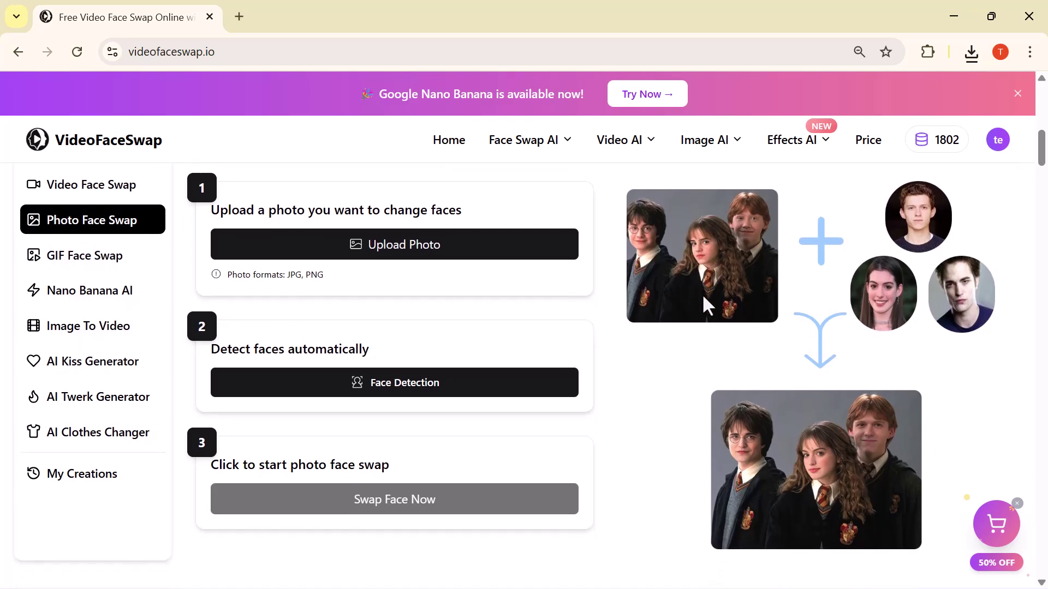
{"action": "scroll", "coordinate": [703, 295], "scroll_direction": "up", "scroll_amount": 1}
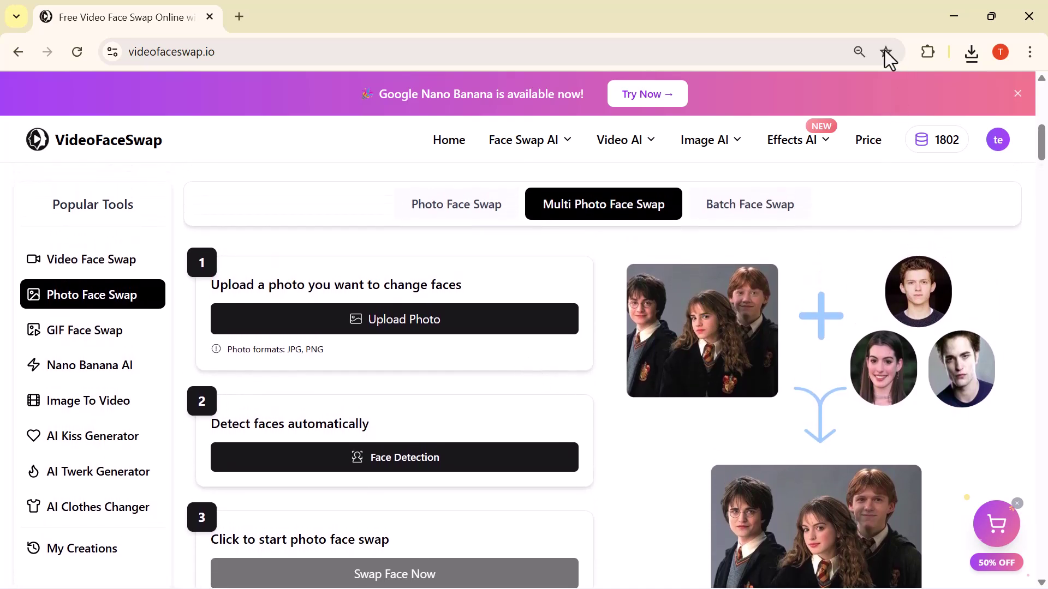
{"action": "left_click", "coordinate": [471, 335]}
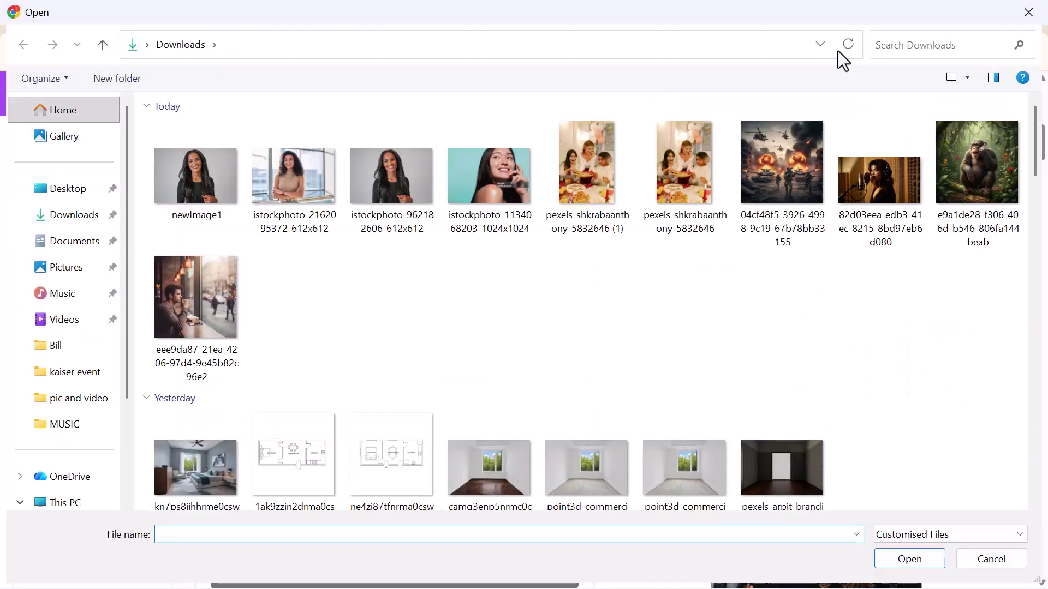
{"action": "left_click", "coordinate": [894, 559]}
Give each of the three women a replacement face photo and run the swap
{"action": "left_click", "coordinate": [276, 483]}
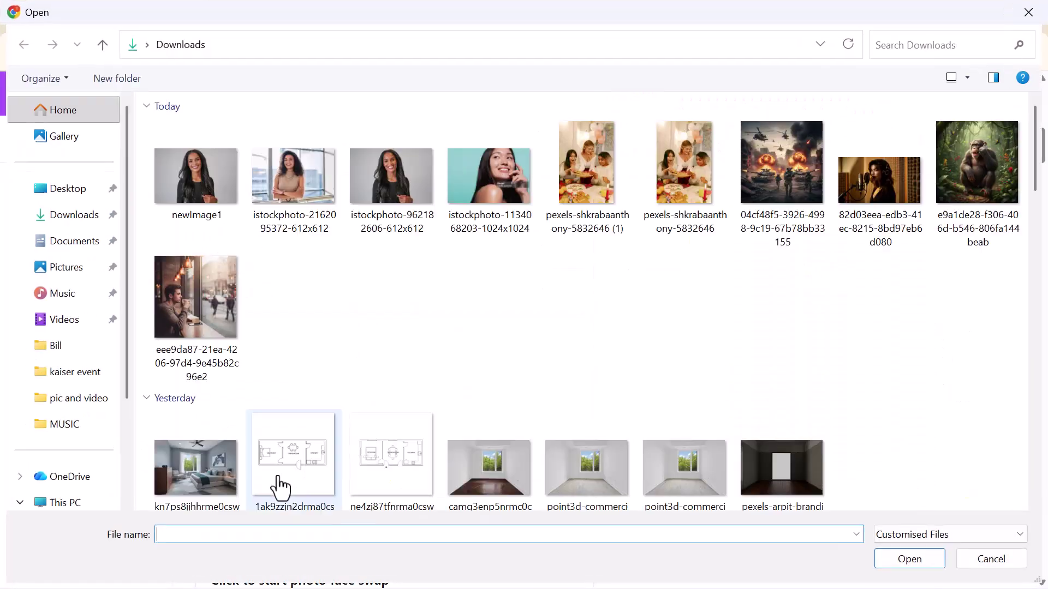
{"action": "left_click", "coordinate": [314, 189]}
{"action": "left_click", "coordinate": [906, 557]}
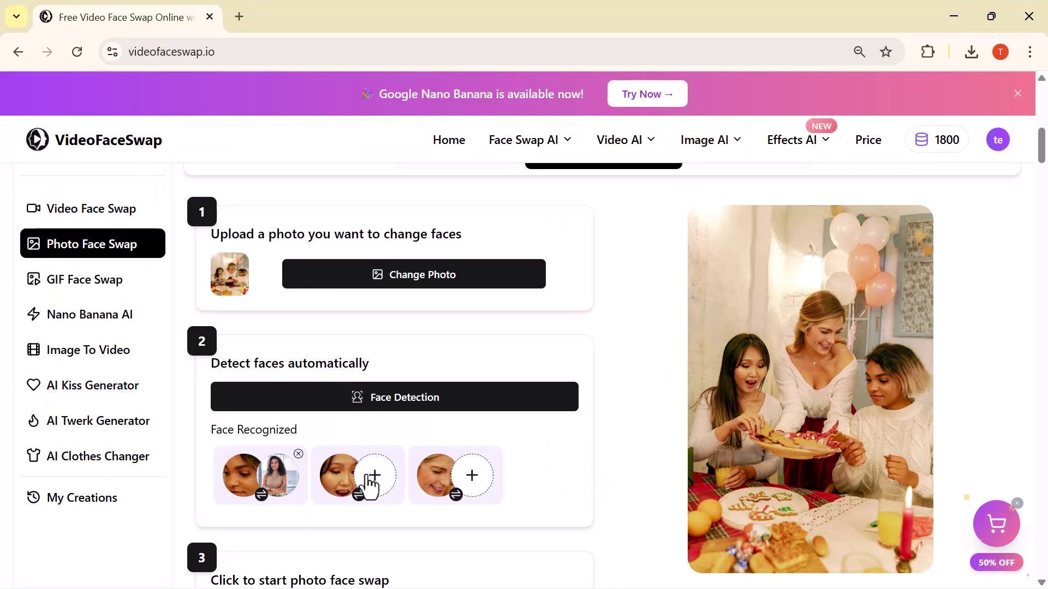
{"action": "left_click", "coordinate": [368, 486]}
{"action": "left_click", "coordinate": [368, 186]}
{"action": "left_click", "coordinate": [909, 559]}
{"action": "left_click", "coordinate": [459, 485]}
{"action": "left_click", "coordinate": [489, 176]}
{"action": "left_click", "coordinate": [880, 558]}
{"action": "scroll", "coordinate": [486, 420], "scroll_direction": "down", "scroll_amount": 2}
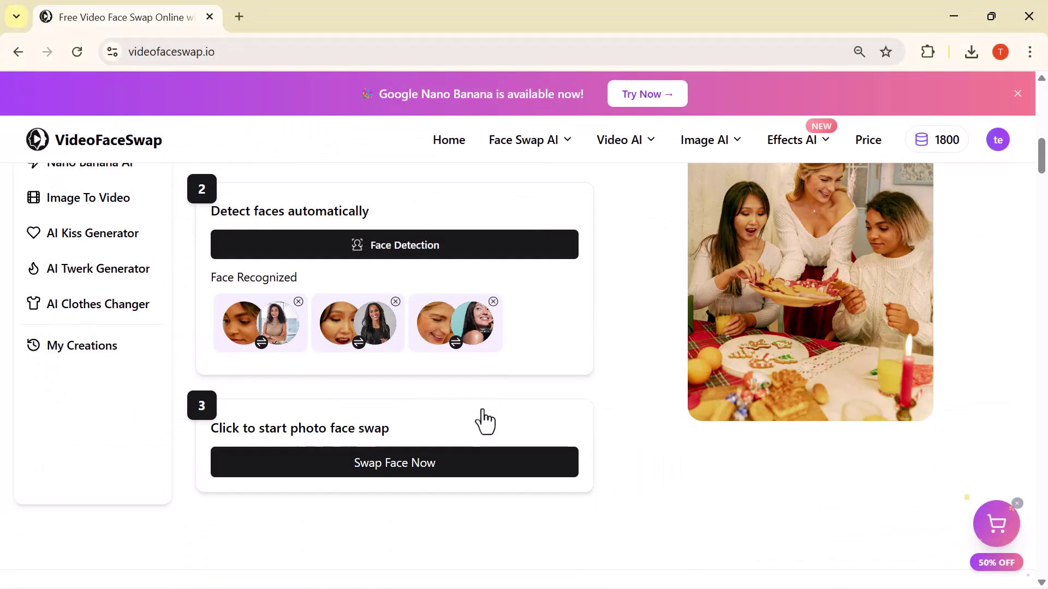
{"action": "left_click", "coordinate": [425, 474]}
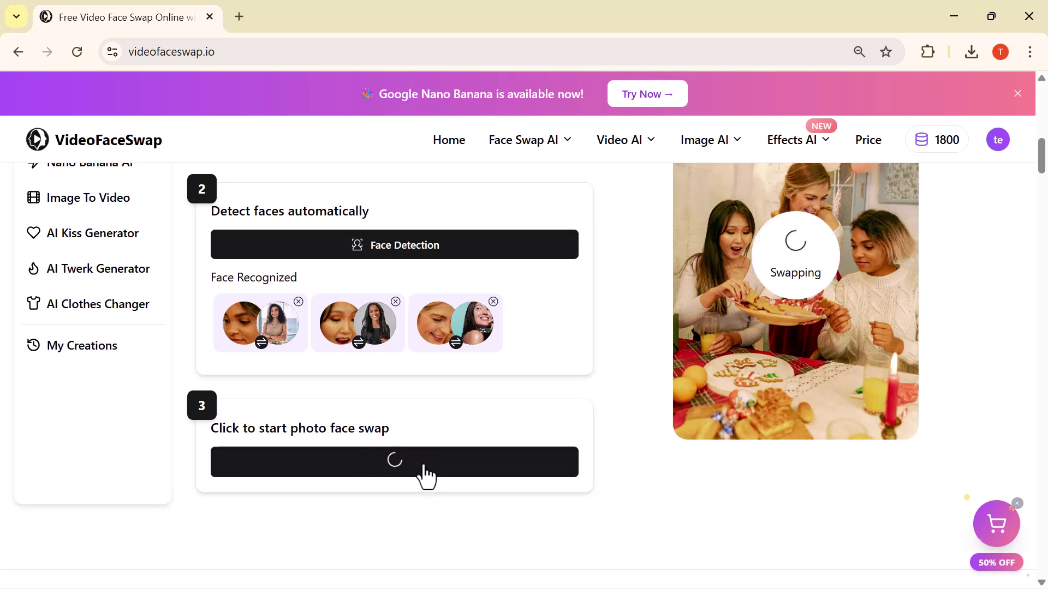
{"action": "scroll", "coordinate": [425, 473], "scroll_direction": "up", "scroll_amount": 2}
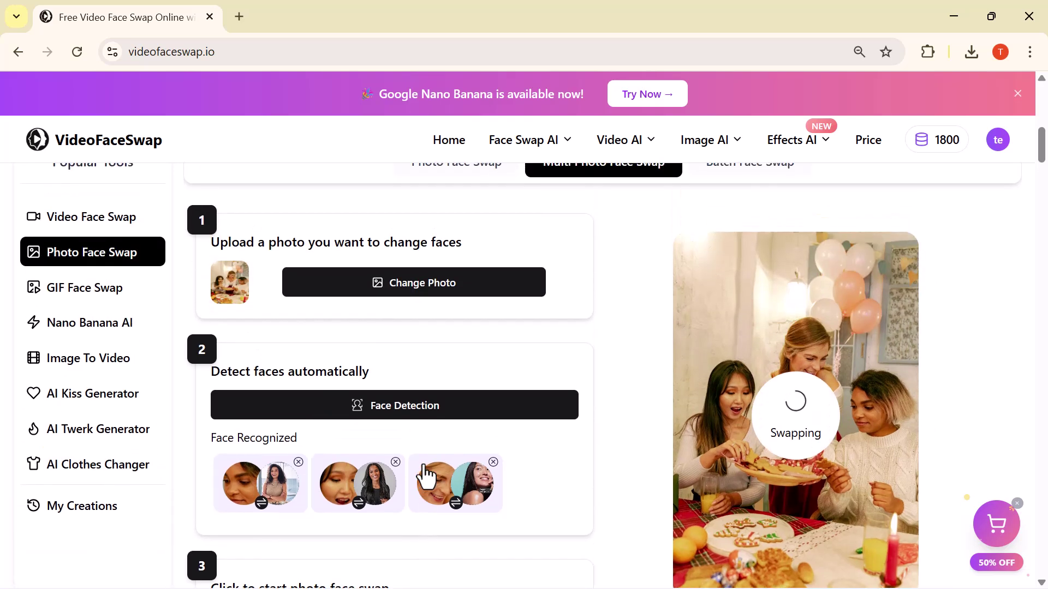
{"action": "scroll", "coordinate": [425, 474], "scroll_direction": "down", "scroll_amount": 1}
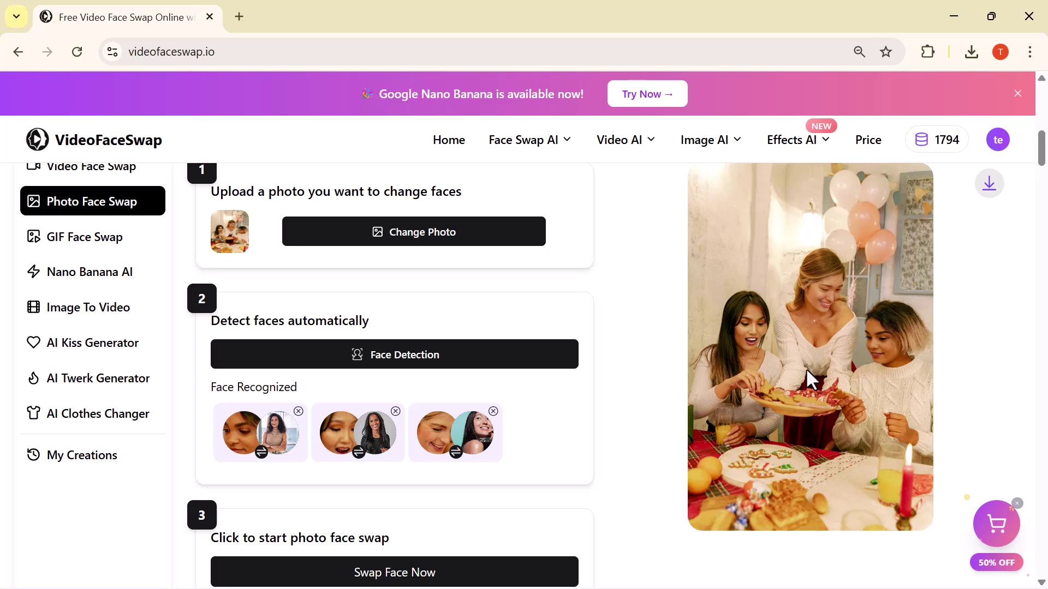
Open Nano Banana AI, then upload and crop the photo of the woman in white
{"action": "key", "text": "alt+Left"}
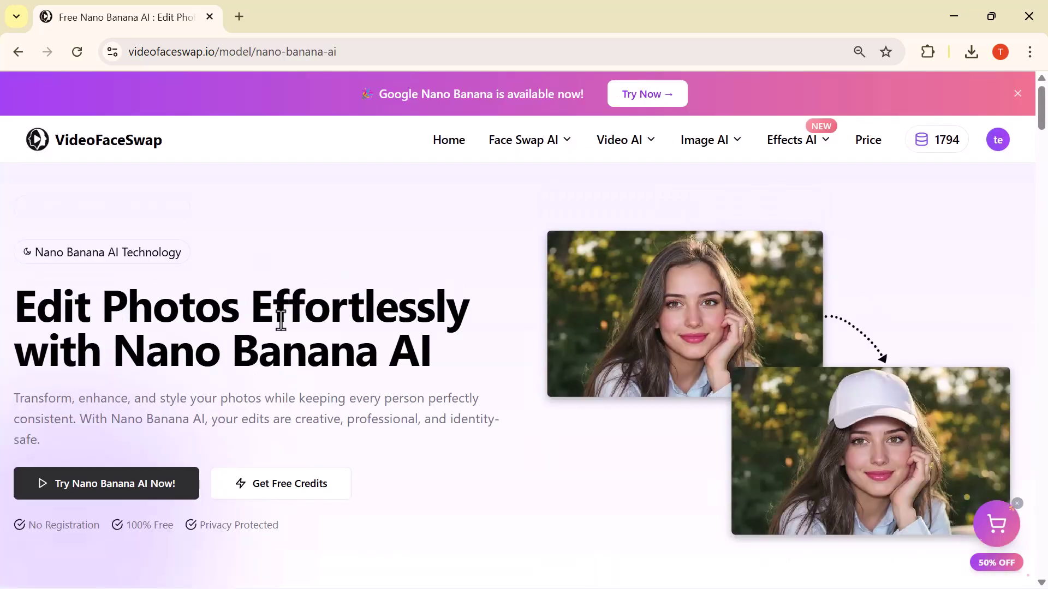
{"action": "scroll", "coordinate": [299, 344], "scroll_direction": "down", "scroll_amount": 2}
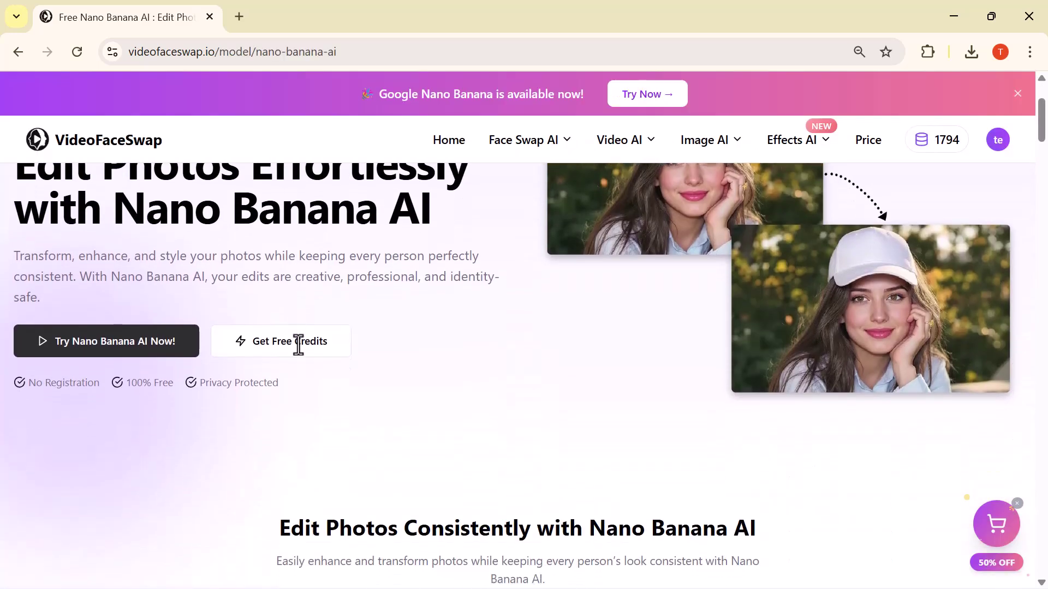
{"action": "scroll", "coordinate": [298, 344], "scroll_direction": "down", "scroll_amount": 2}
{"action": "scroll", "coordinate": [298, 344], "scroll_direction": "down", "scroll_amount": 3}
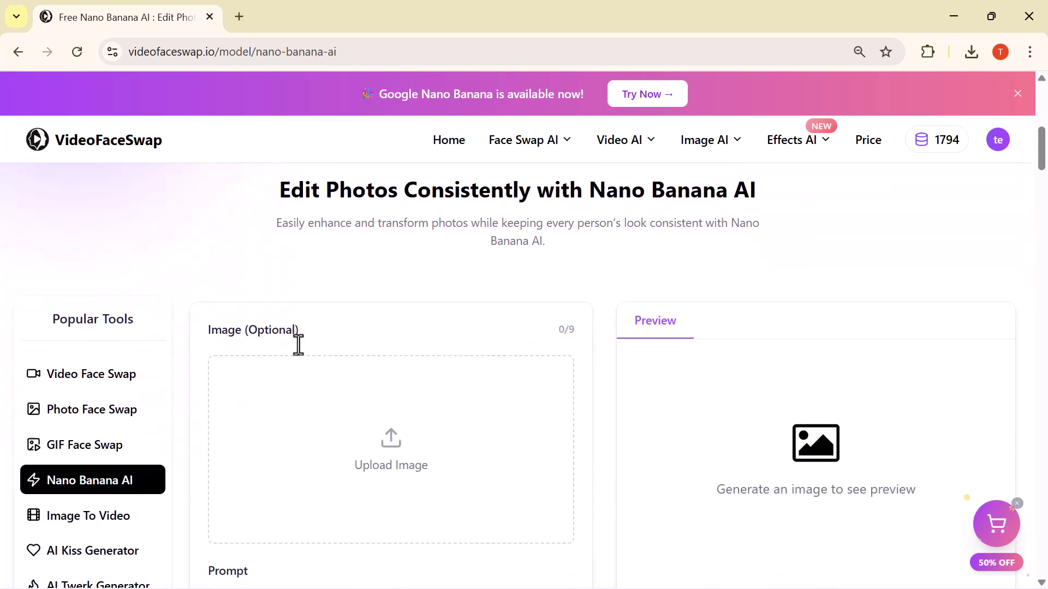
{"action": "scroll", "coordinate": [299, 345], "scroll_direction": "down", "scroll_amount": 2}
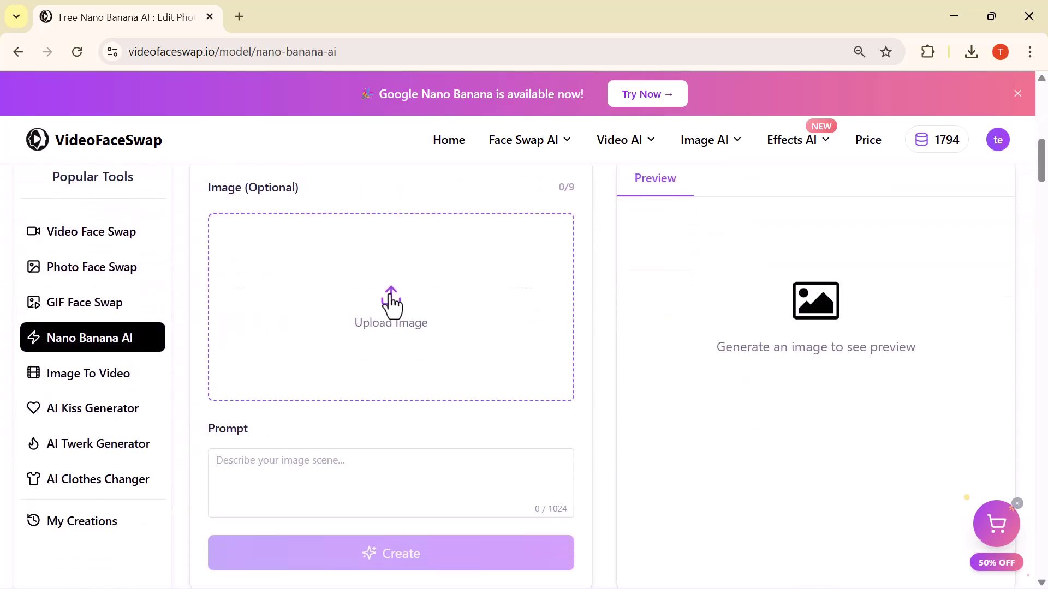
{"action": "left_click", "coordinate": [390, 293]}
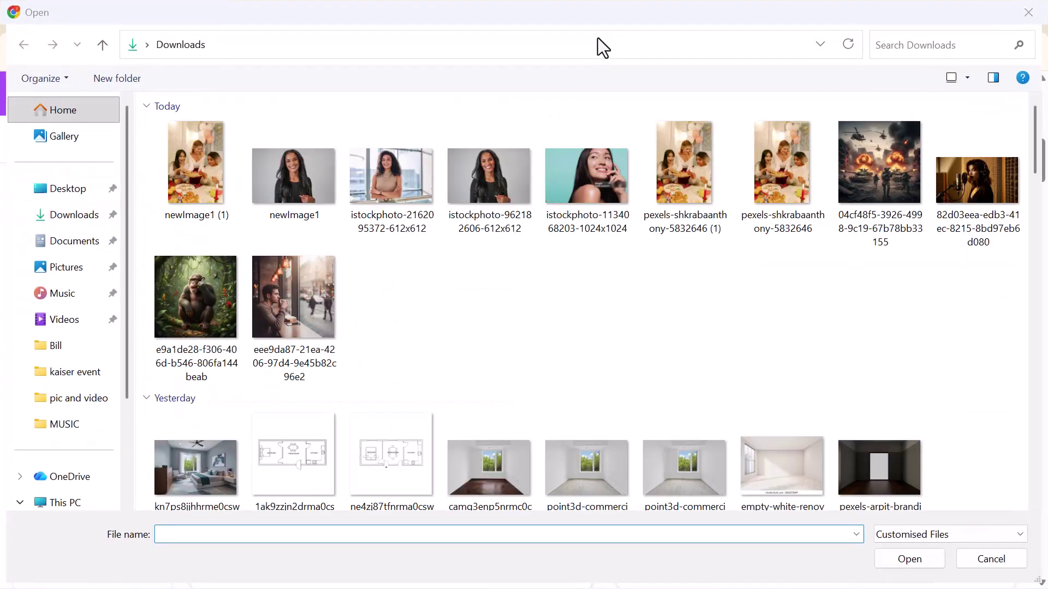
{"action": "left_click", "coordinate": [686, 307]}
{"action": "left_click", "coordinate": [910, 562]}
{"action": "left_click", "coordinate": [896, 521]}
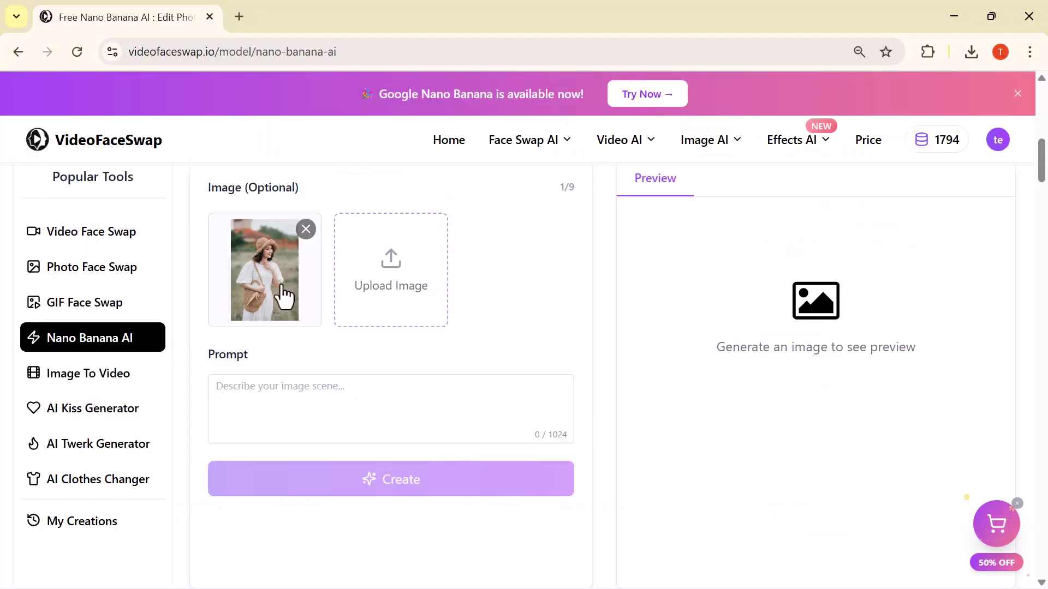
Paste the black-dress, red-bag, yellow-cap prompt and generate the edited image
{"action": "left_click", "coordinate": [311, 393]}
{"action": "type", "text": "\"Change the dress color to black, then red, and finally pink. Make the bag red and the cap yellow.\""}
{"action": "left_click", "coordinate": [381, 496]}
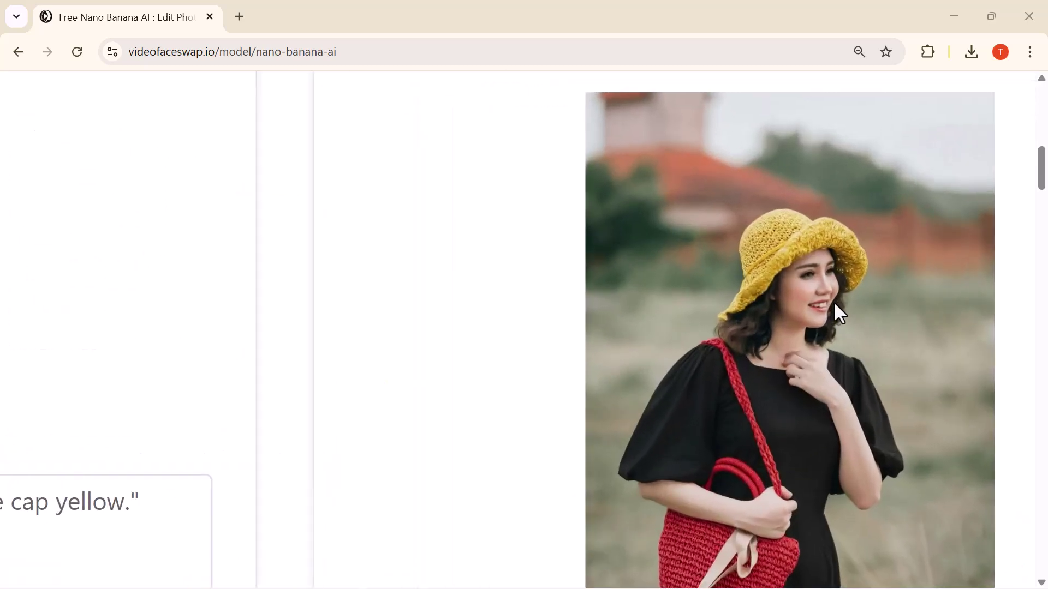
{"action": "scroll", "coordinate": [834, 301], "scroll_direction": "down", "scroll_amount": 3}
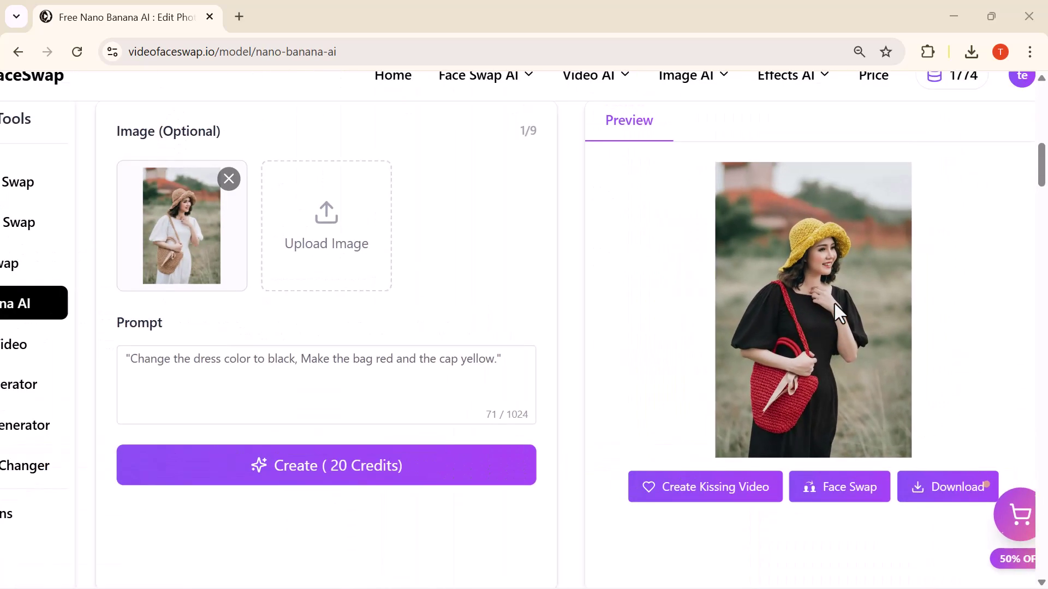
{"action": "scroll", "coordinate": [787, 379], "scroll_direction": "down", "scroll_amount": 1}
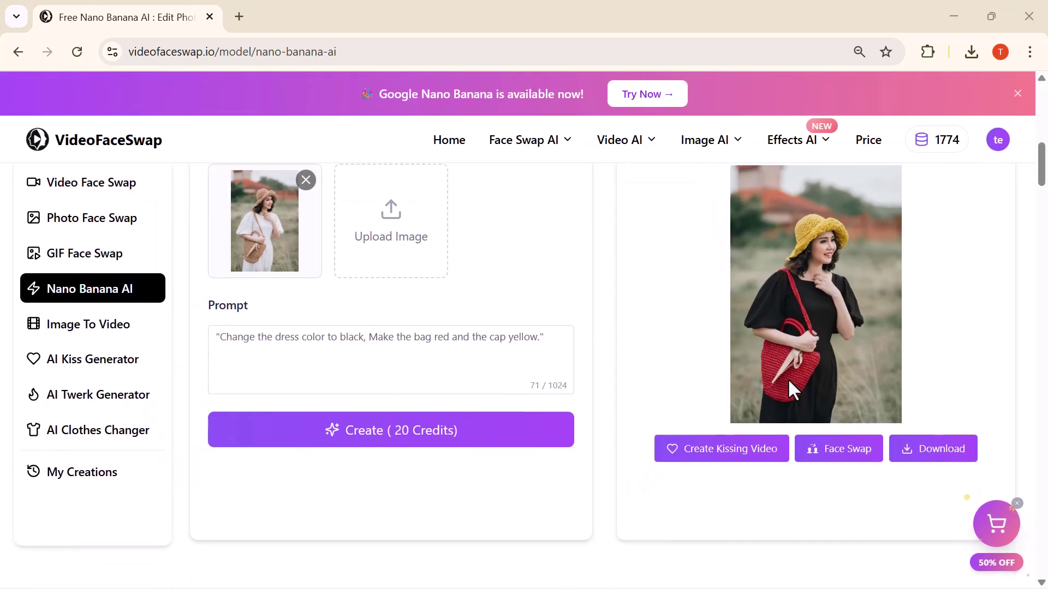
{"action": "scroll", "coordinate": [788, 379], "scroll_direction": "down", "scroll_amount": 1}
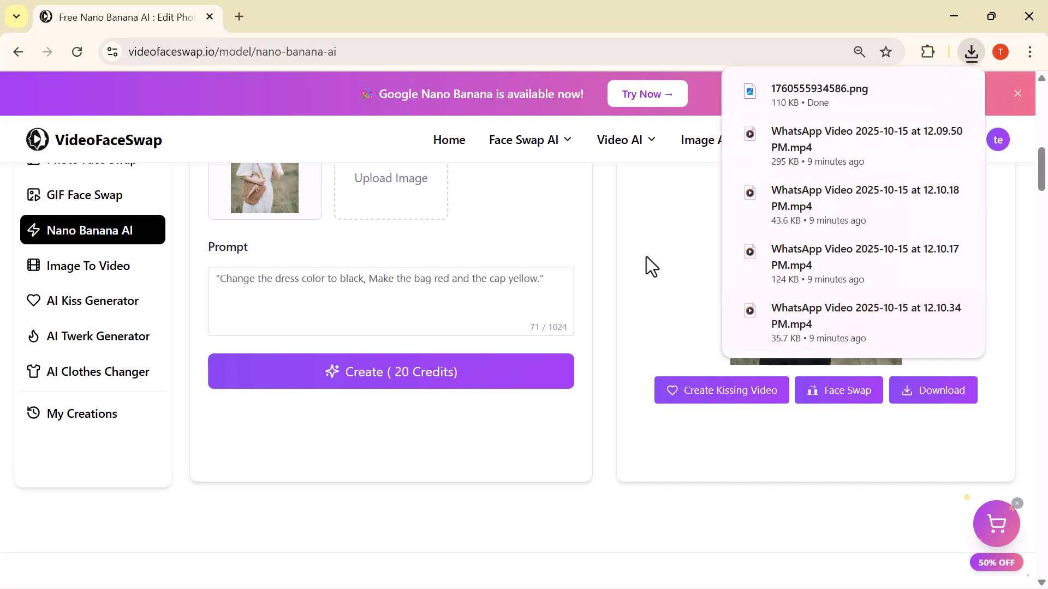
{"action": "scroll", "coordinate": [646, 255], "scroll_direction": "up", "scroll_amount": 1}
{"action": "scroll", "coordinate": [647, 256], "scroll_direction": "up", "scroll_amount": 2}
{"action": "scroll", "coordinate": [647, 264], "scroll_direction": "up", "scroll_amount": 1}
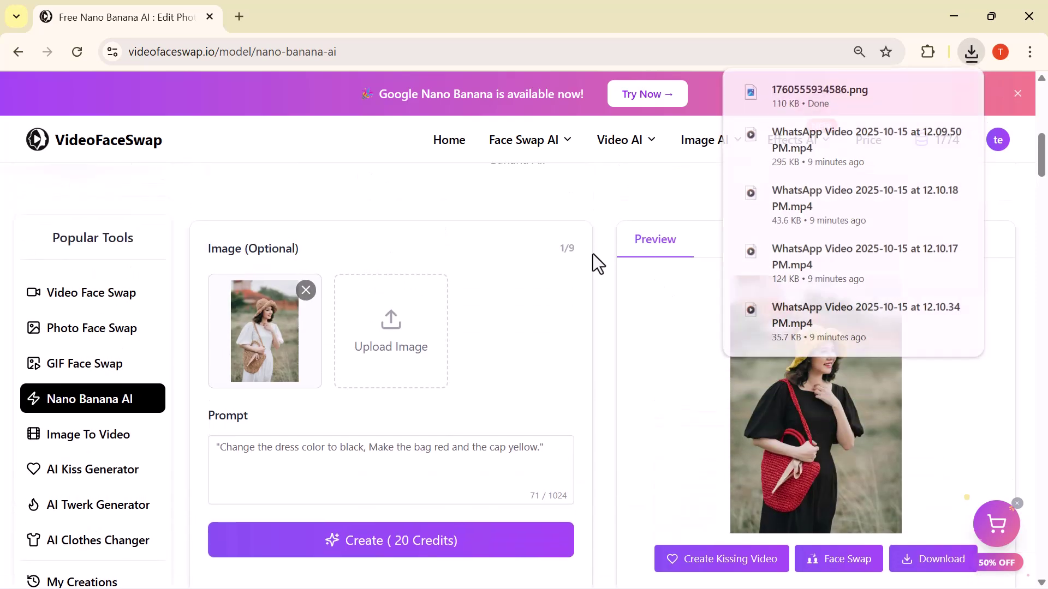
{"action": "scroll", "coordinate": [726, 350], "scroll_direction": "down", "scroll_amount": 1}
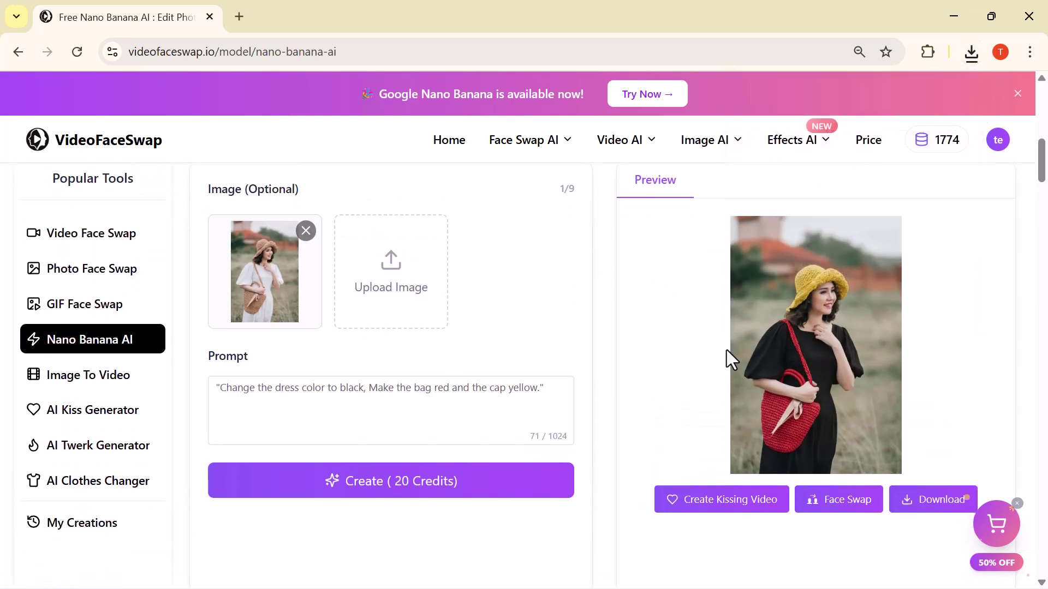
{"action": "scroll", "coordinate": [726, 350], "scroll_direction": "up", "scroll_amount": 1}
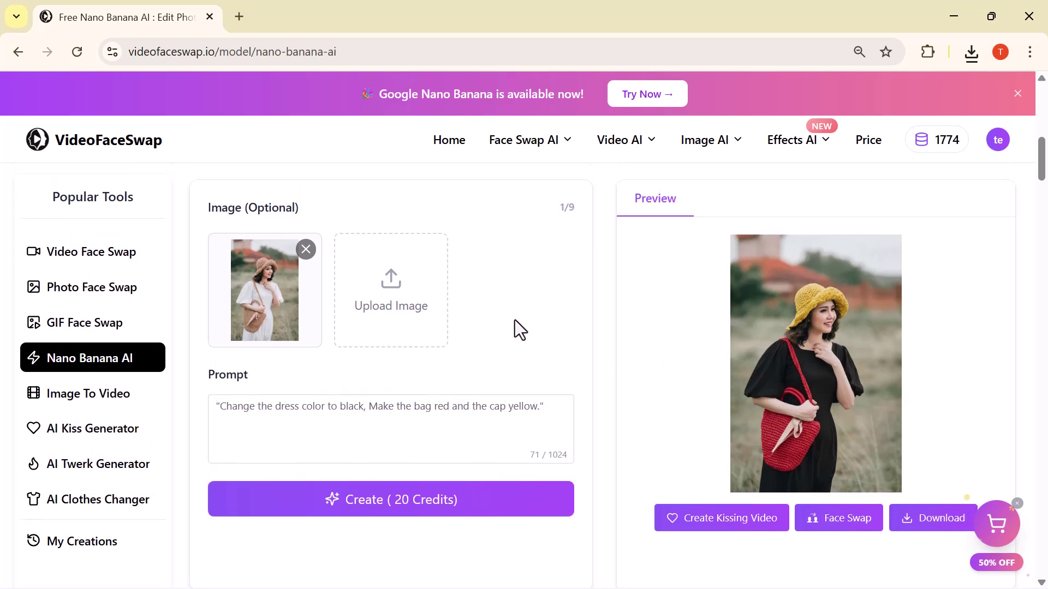
{"action": "scroll", "coordinate": [514, 318], "scroll_direction": "up", "scroll_amount": 1}
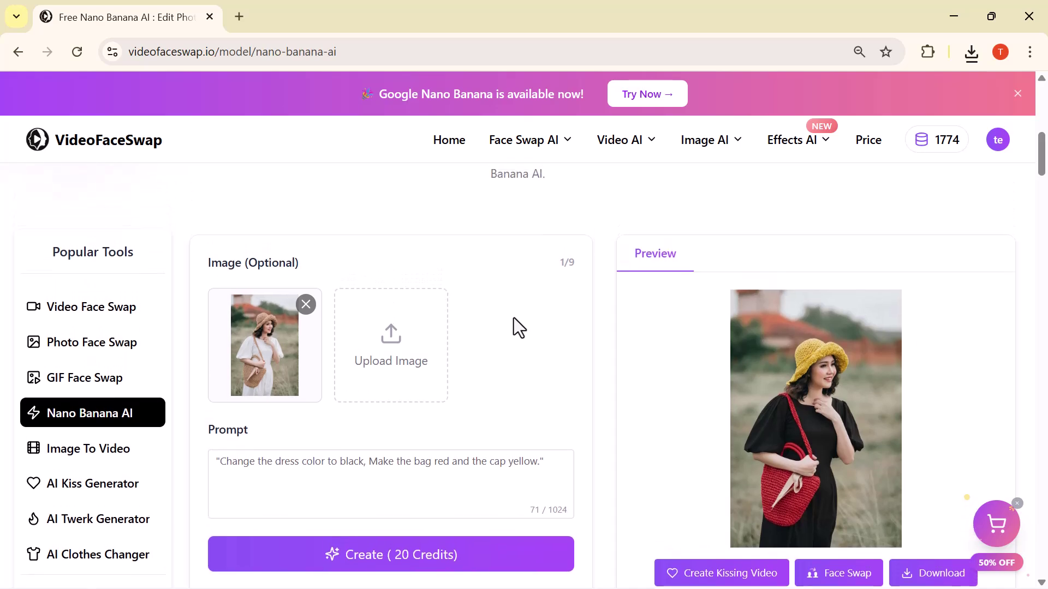
Upload the smiling woman's photo to Image To Video, choose 8s at 720P, and create it
{"action": "left_click", "coordinate": [93, 452]}
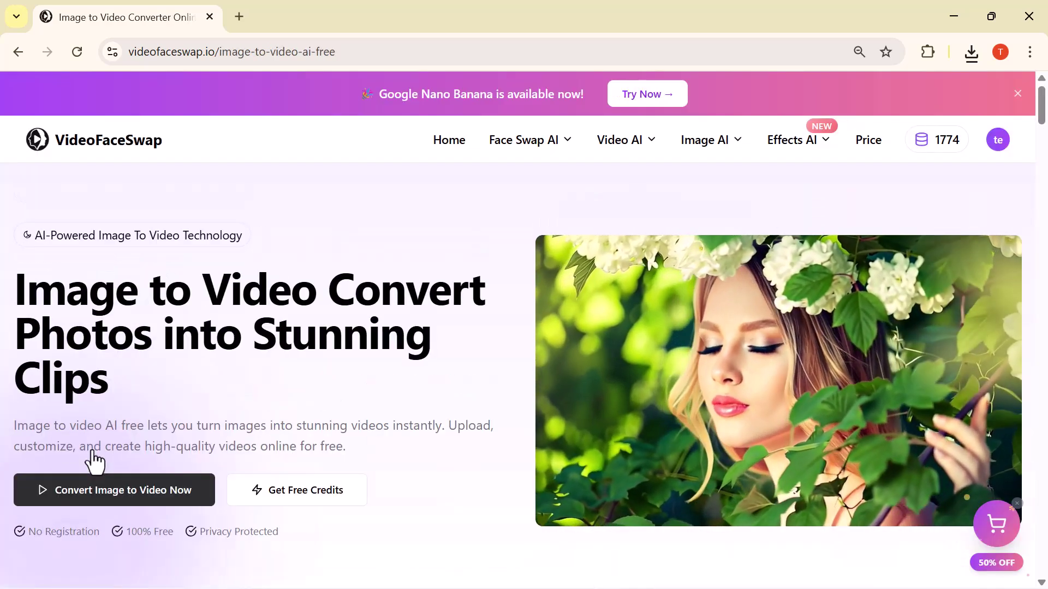
{"action": "scroll", "coordinate": [393, 375], "scroll_direction": "down", "scroll_amount": 5}
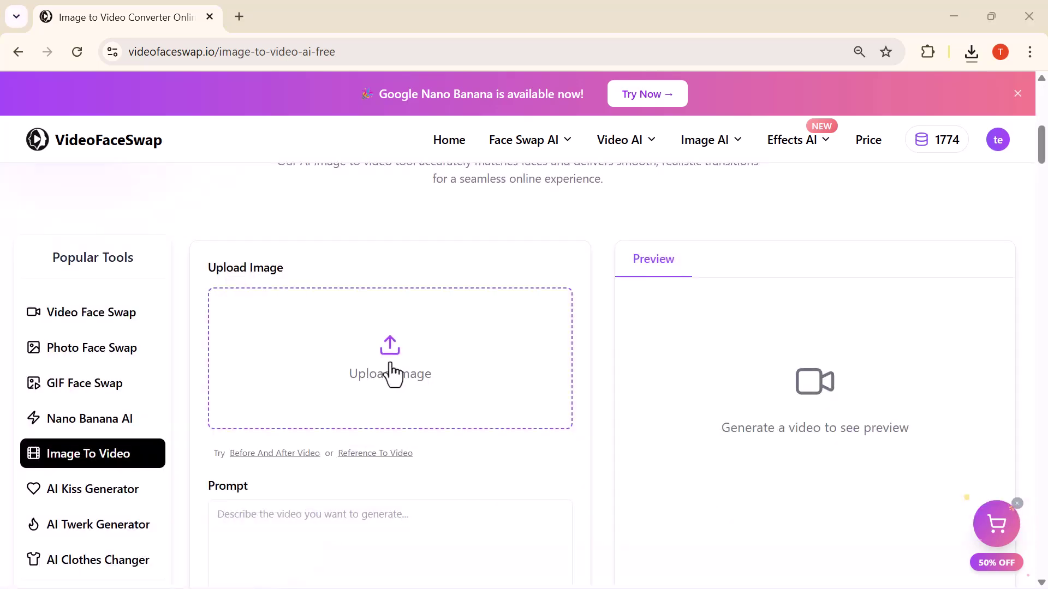
{"action": "left_click", "coordinate": [392, 365]}
{"action": "double_click", "coordinate": [480, 227]}
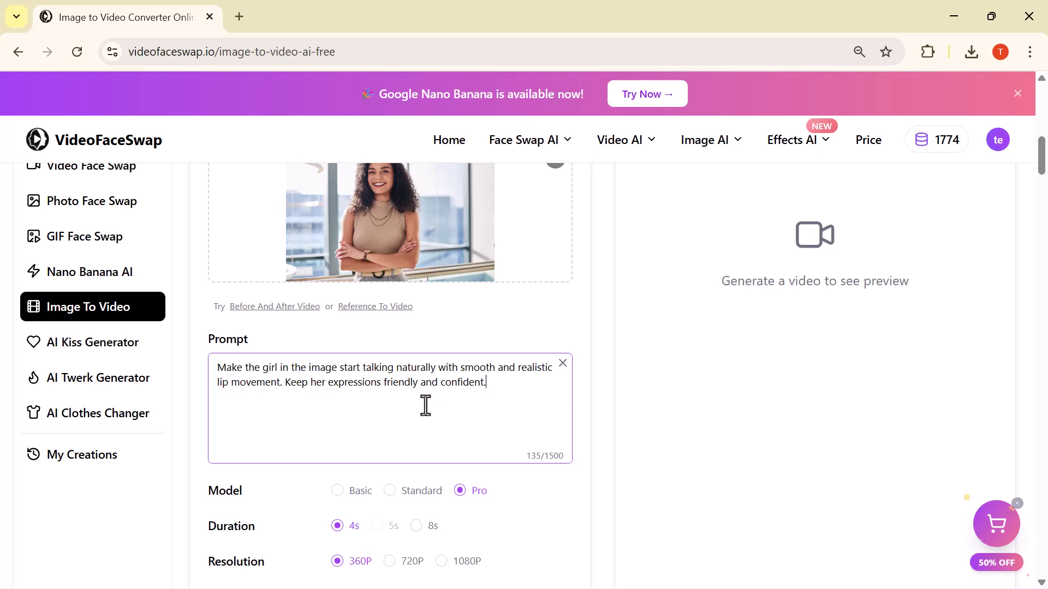
{"action": "scroll", "coordinate": [425, 404], "scroll_direction": "down", "scroll_amount": 2}
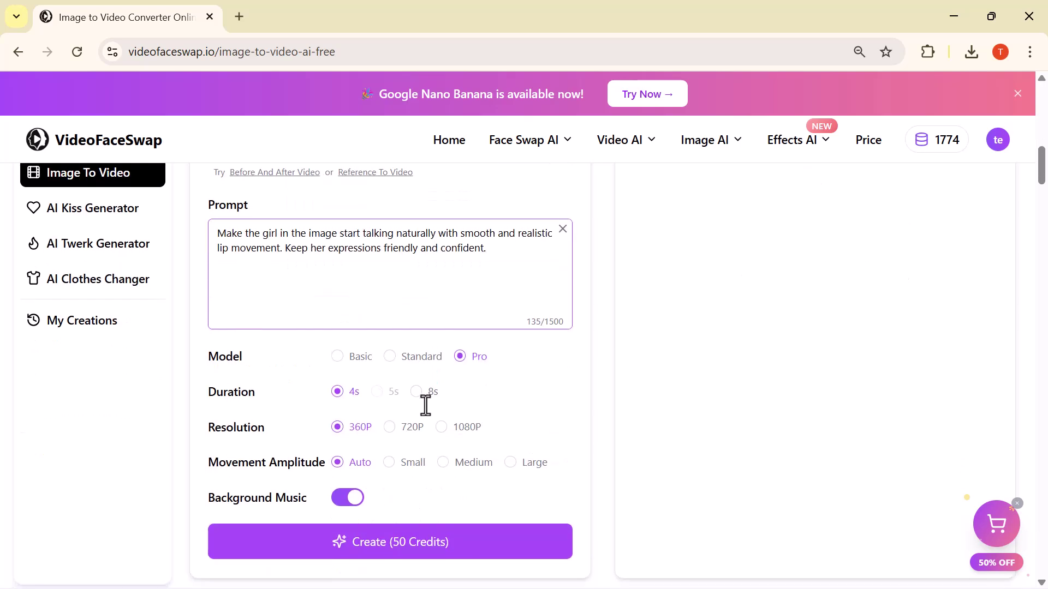
{"action": "left_click", "coordinate": [413, 399]}
{"action": "scroll", "coordinate": [410, 399], "scroll_direction": "down", "scroll_amount": 1}
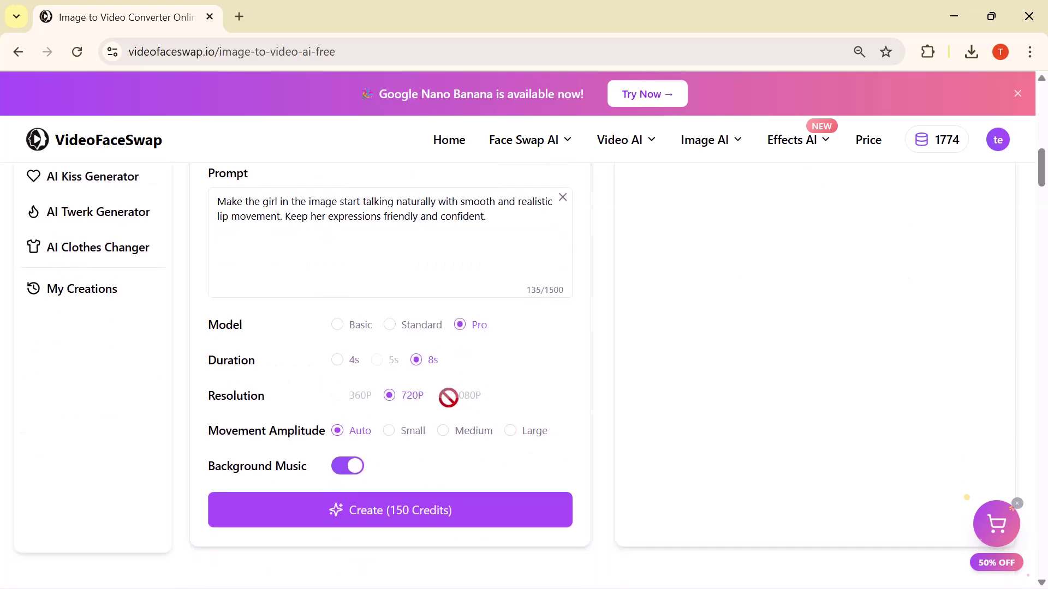
{"action": "scroll", "coordinate": [398, 403], "scroll_direction": "down", "scroll_amount": 1}
{"action": "left_click", "coordinate": [417, 482]}
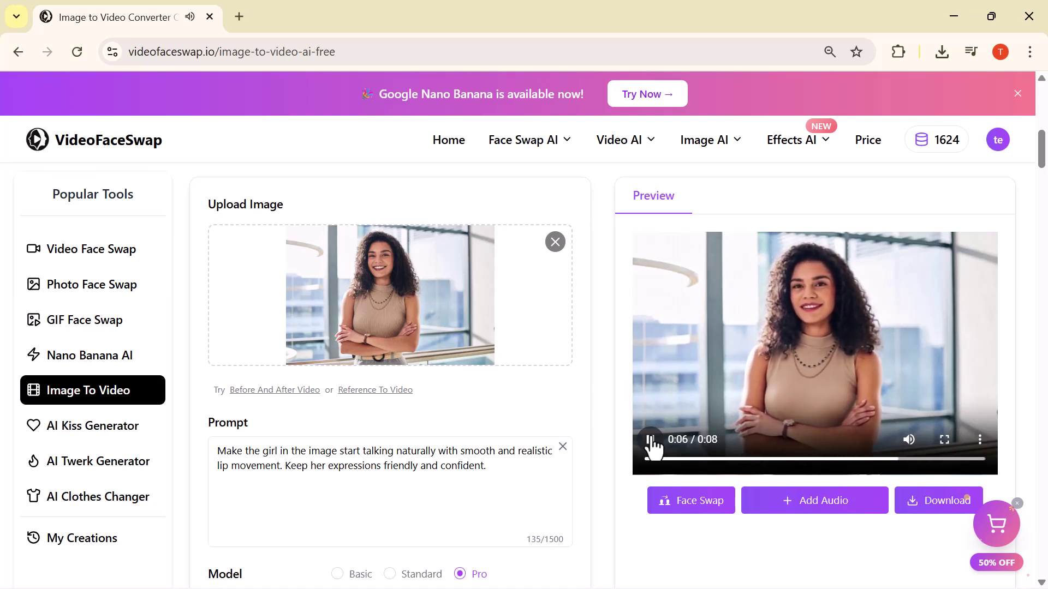
Preview the 8-second talking-woman clip, download it as an MP4, and return to VideoFaceSwap's homepage
{"action": "left_click", "coordinate": [649, 437]}
{"action": "scroll", "coordinate": [737, 351], "scroll_direction": "down", "scroll_amount": 1}
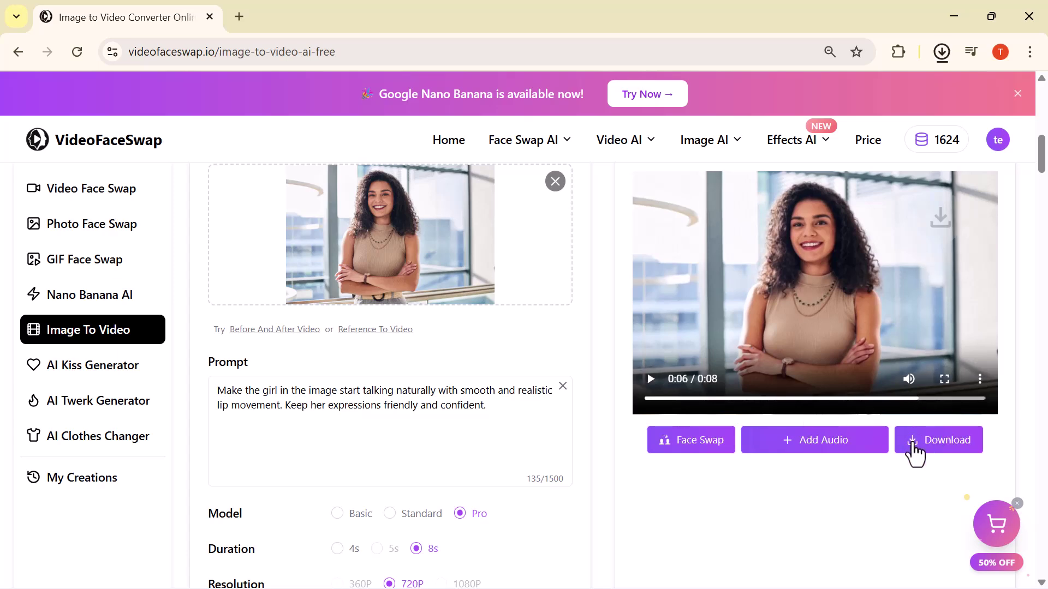
{"action": "left_click", "coordinate": [649, 514]}
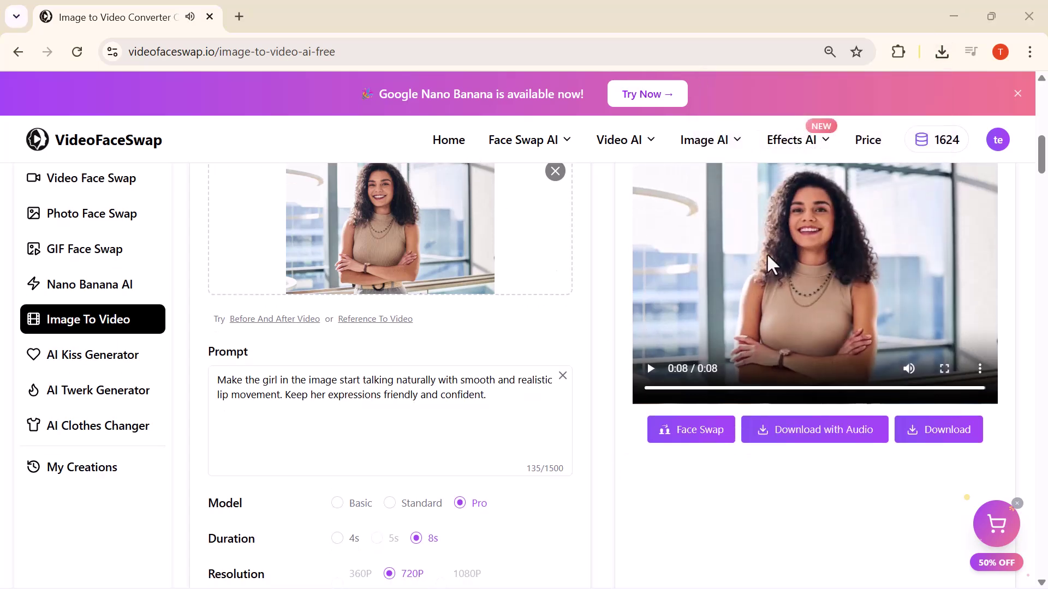
{"action": "left_click", "coordinate": [942, 434]}
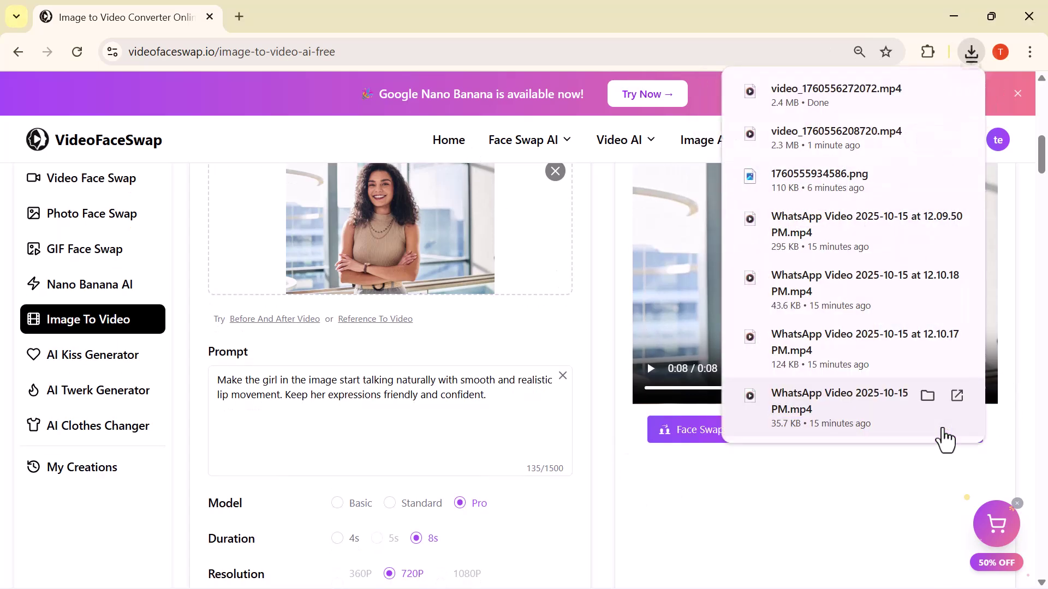
{"action": "left_click", "coordinate": [603, 333]}
{"action": "scroll", "coordinate": [511, 315], "scroll_direction": "up", "scroll_amount": 2}
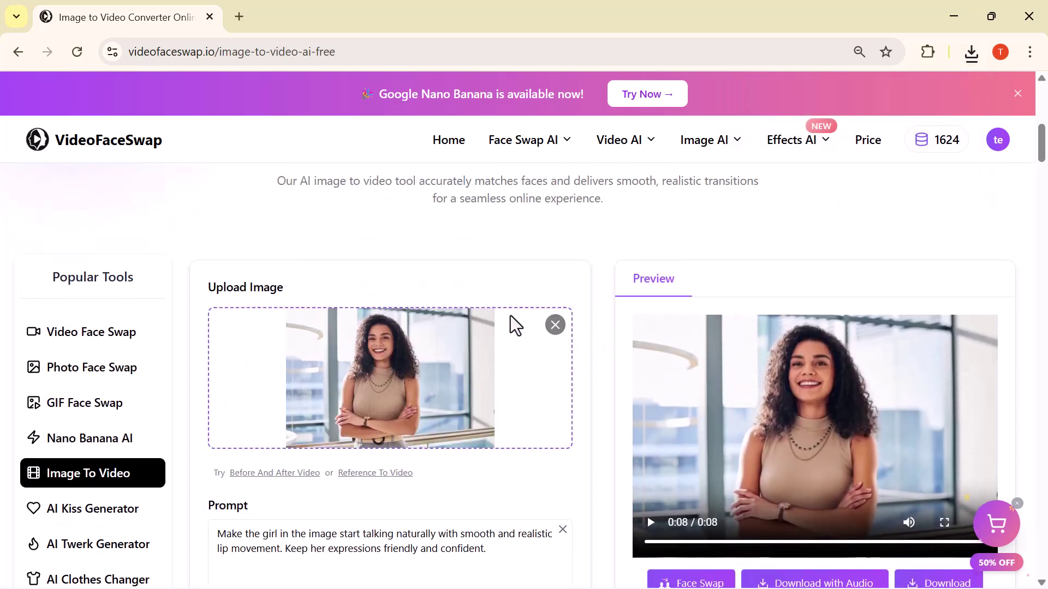
{"action": "scroll", "coordinate": [510, 315], "scroll_direction": "down", "scroll_amount": 2}
{"action": "scroll", "coordinate": [510, 323], "scroll_direction": "down", "scroll_amount": 1}
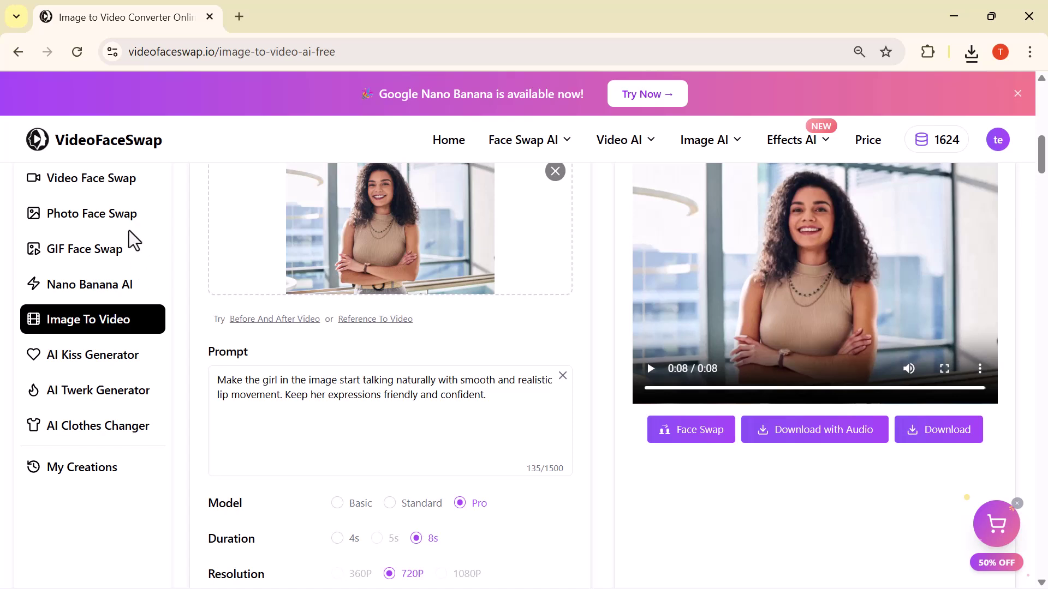
{"action": "scroll", "coordinate": [129, 229], "scroll_direction": "up", "scroll_amount": 2}
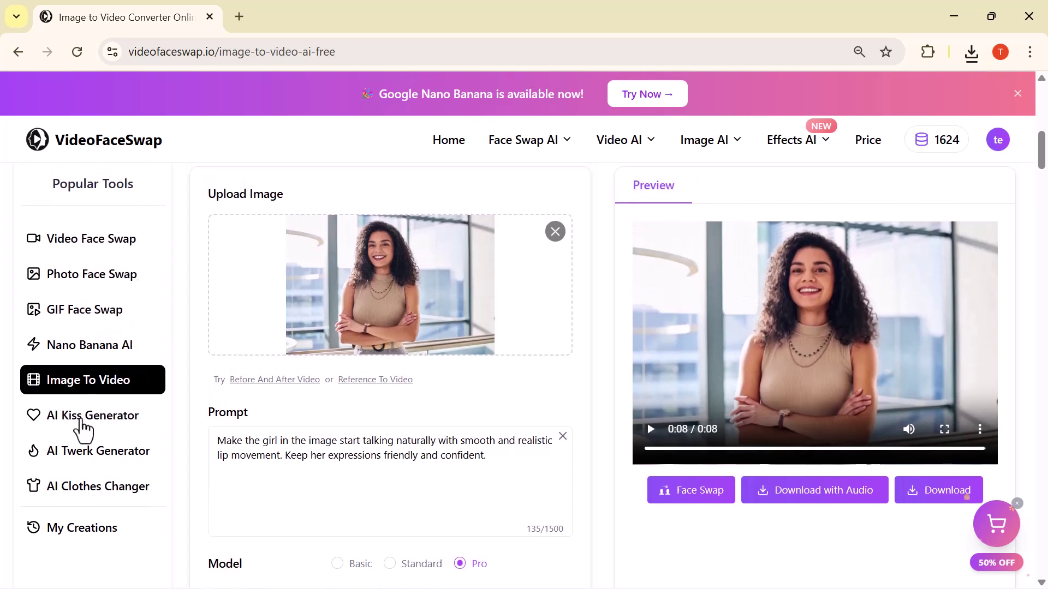
{"action": "left_click", "coordinate": [84, 428]}
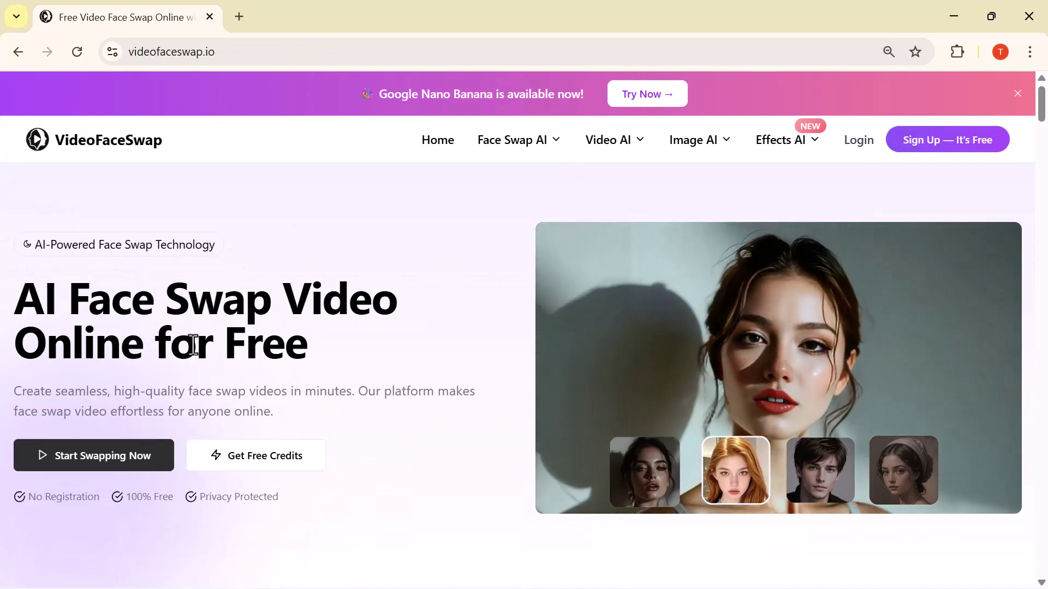
{"action": "scroll", "coordinate": [194, 345], "scroll_direction": "down", "scroll_amount": 2}
{"action": "scroll", "coordinate": [193, 344], "scroll_direction": "down", "scroll_amount": 3}
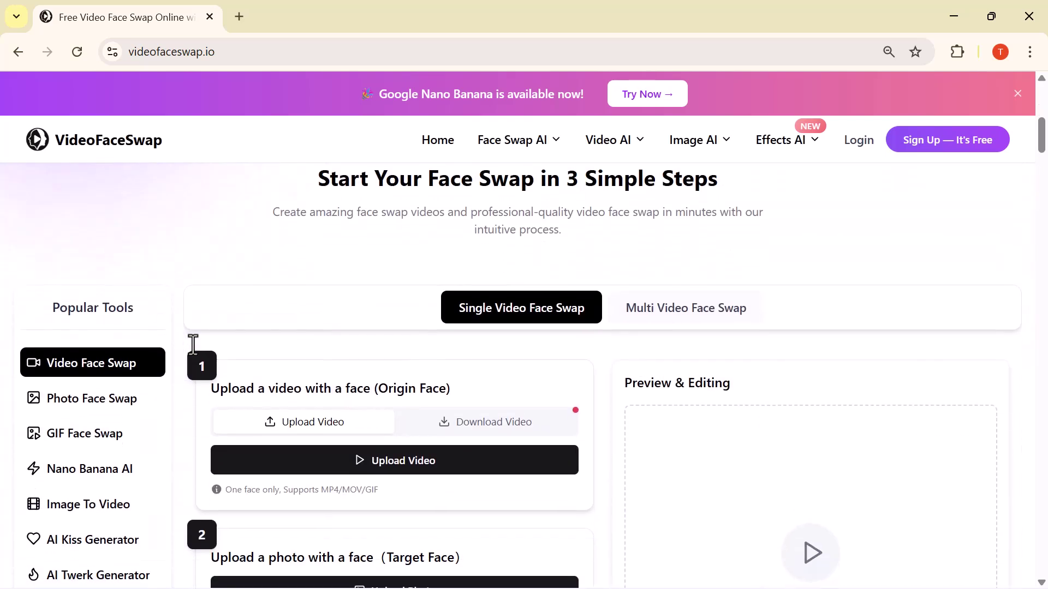
{"action": "scroll", "coordinate": [558, 215], "scroll_direction": "down", "scroll_amount": 2}
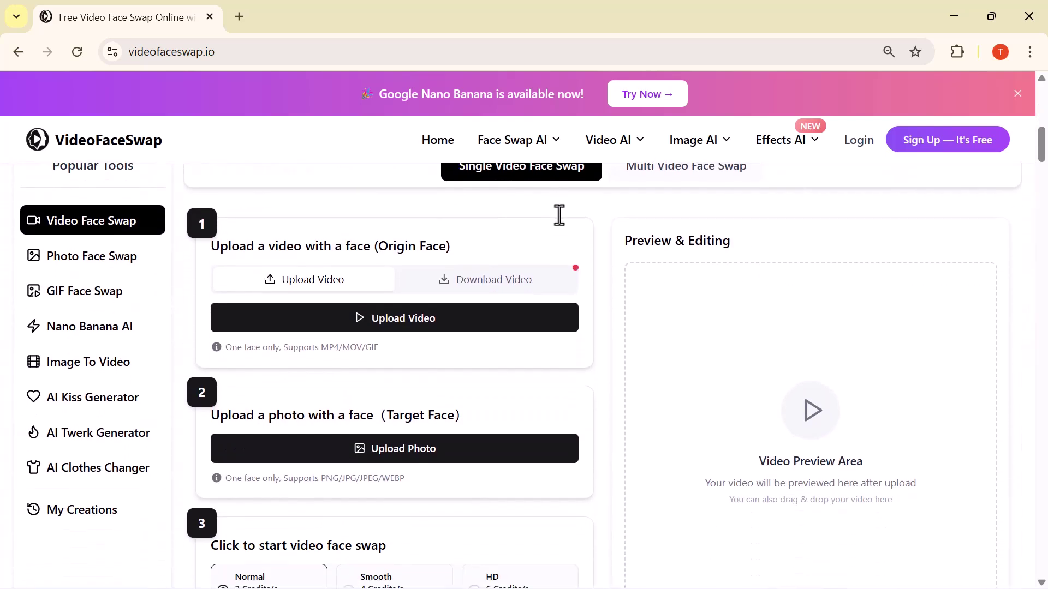
{"action": "scroll", "coordinate": [560, 214], "scroll_direction": "down", "scroll_amount": 1}
{"action": "scroll", "coordinate": [559, 215], "scroll_direction": "down", "scroll_amount": 1}
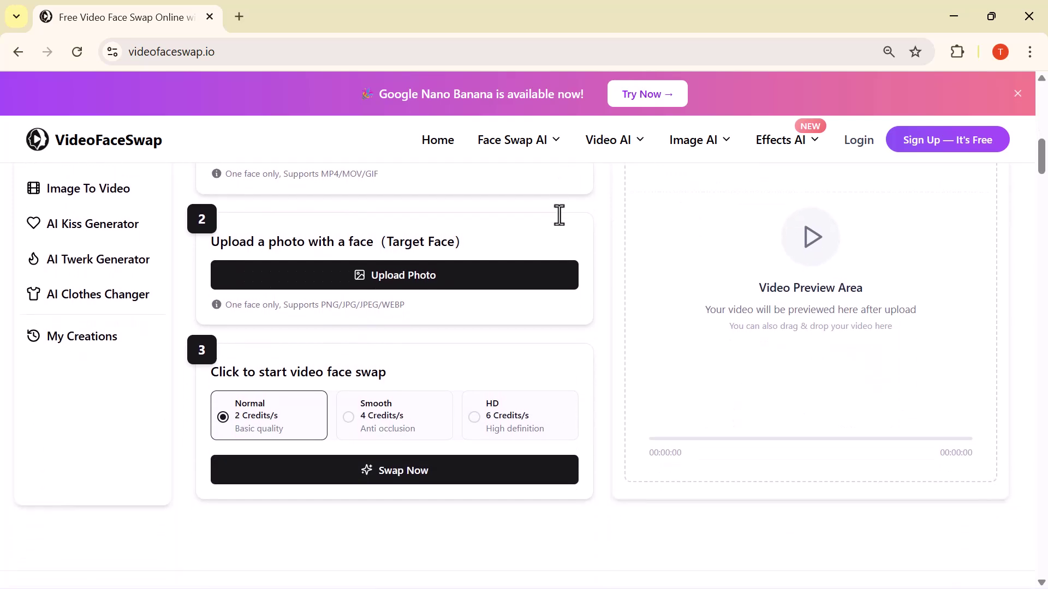
{"action": "scroll", "coordinate": [553, 302], "scroll_direction": "down", "scroll_amount": 2}
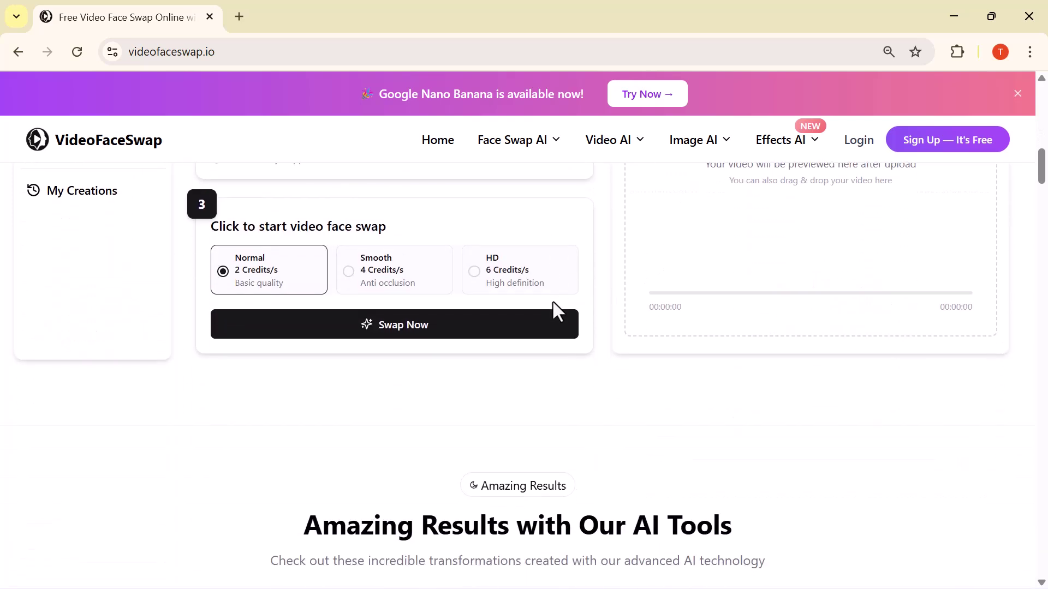
{"action": "scroll", "coordinate": [553, 301], "scroll_direction": "down", "scroll_amount": 3}
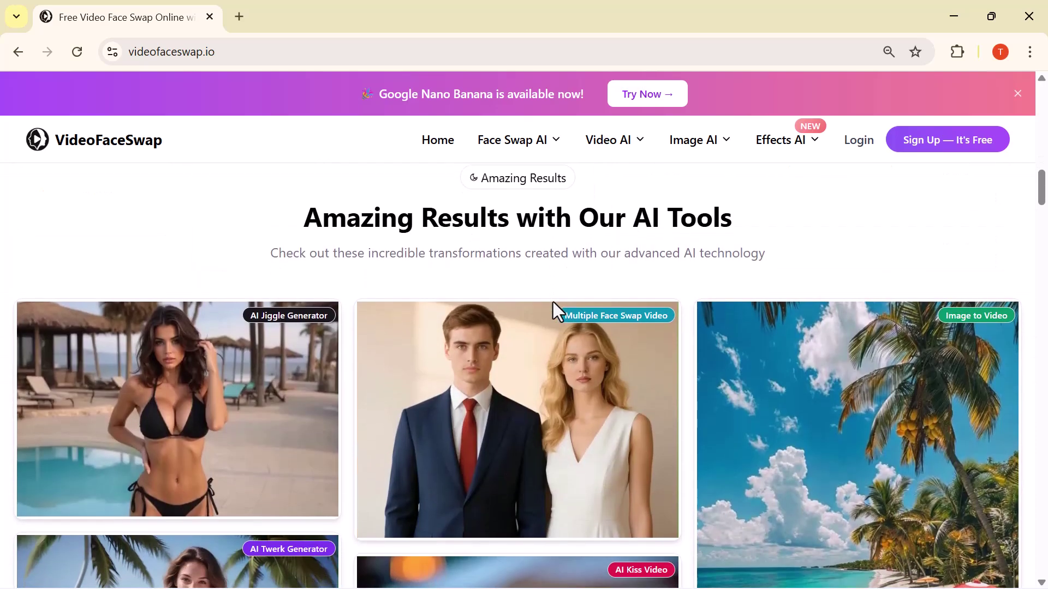
{"action": "scroll", "coordinate": [552, 301], "scroll_direction": "down", "scroll_amount": 1}
{"action": "scroll", "coordinate": [553, 300], "scroll_direction": "down", "scroll_amount": 2}
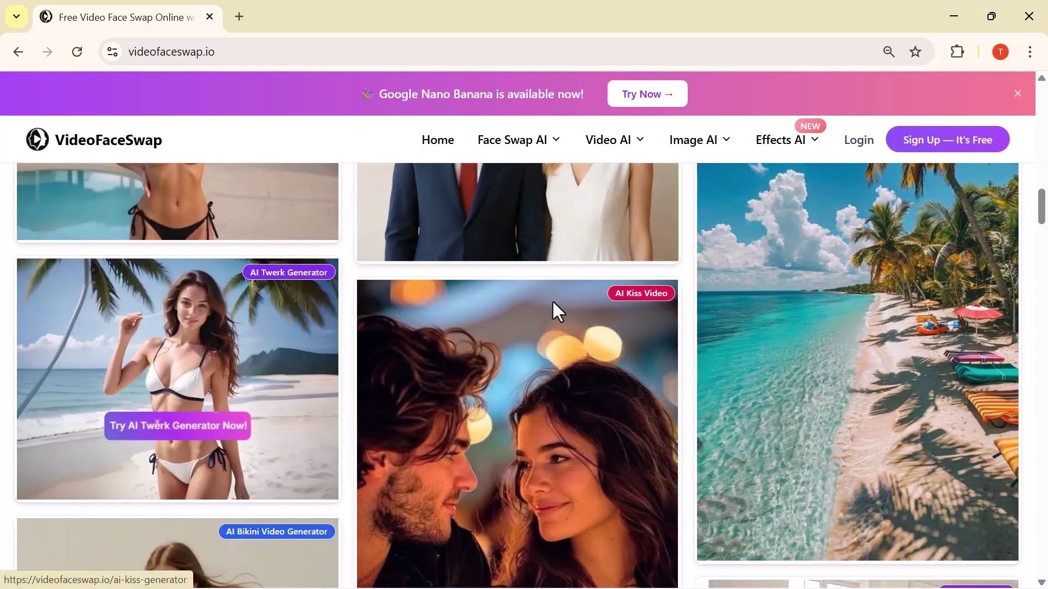
{"action": "scroll", "coordinate": [552, 300], "scroll_direction": "down", "scroll_amount": 2}
{"action": "scroll", "coordinate": [553, 299], "scroll_direction": "down", "scroll_amount": 2}
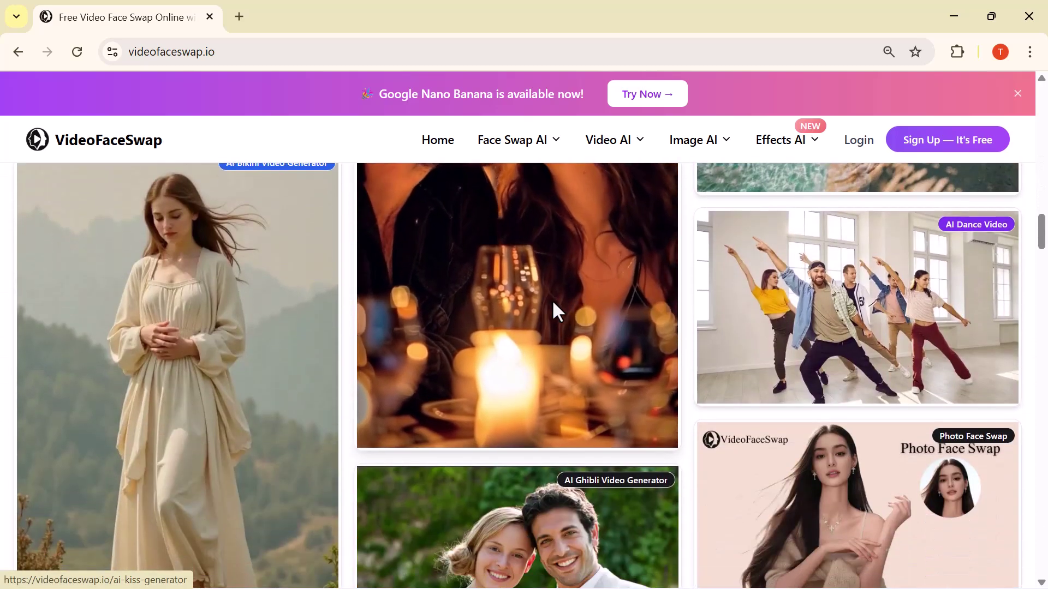
{"action": "scroll", "coordinate": [552, 300], "scroll_direction": "down", "scroll_amount": 3}
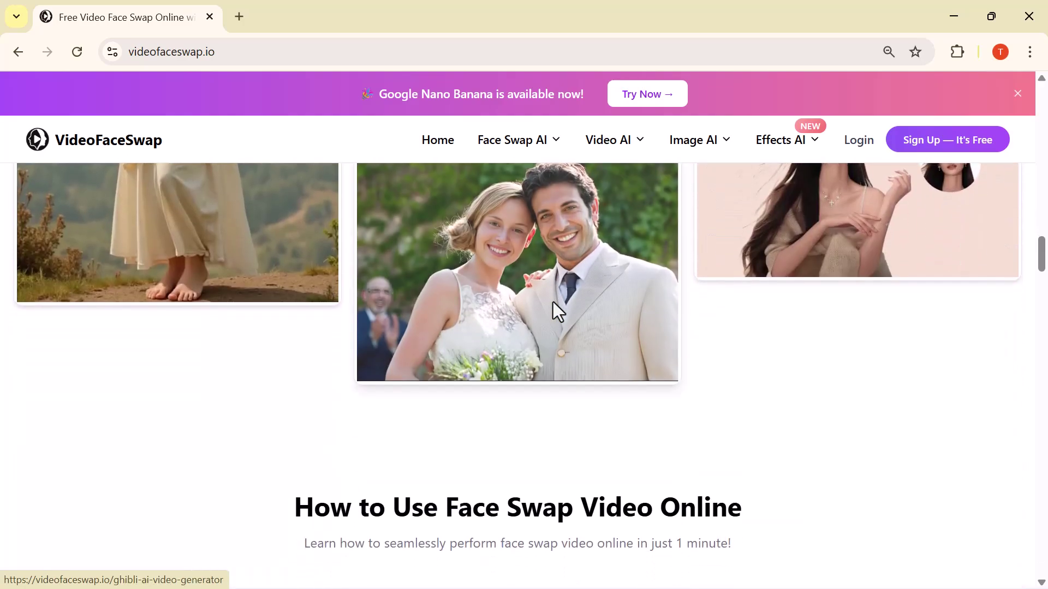